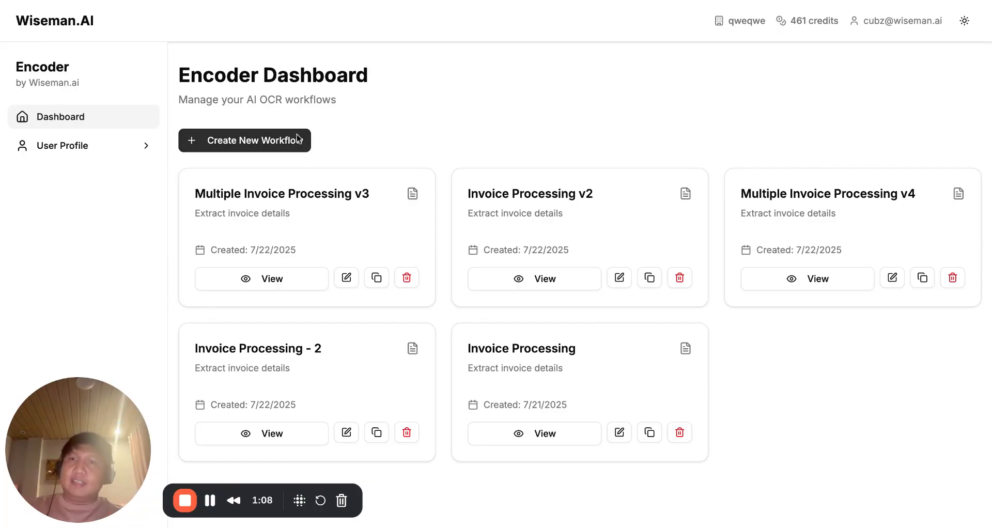
Start a new workflow and fill in its details from the Invoice Processing template.
left_click(266, 138)
left_click(333, 239)
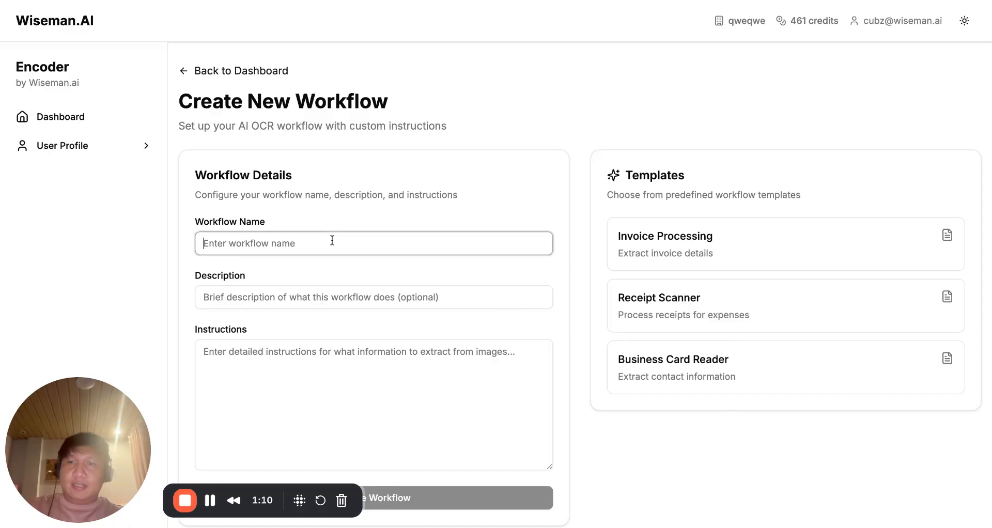
left_click(387, 209)
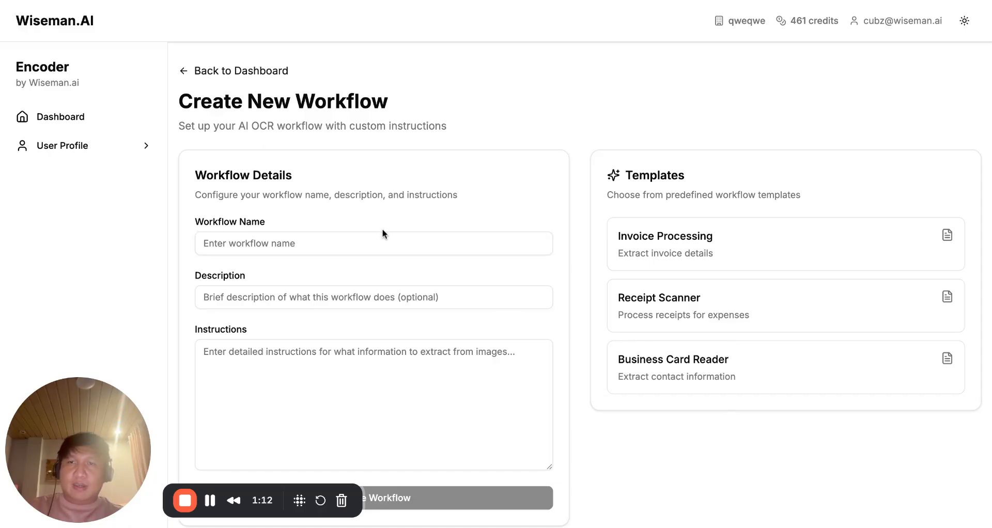
scroll(383, 233, "down", 1)
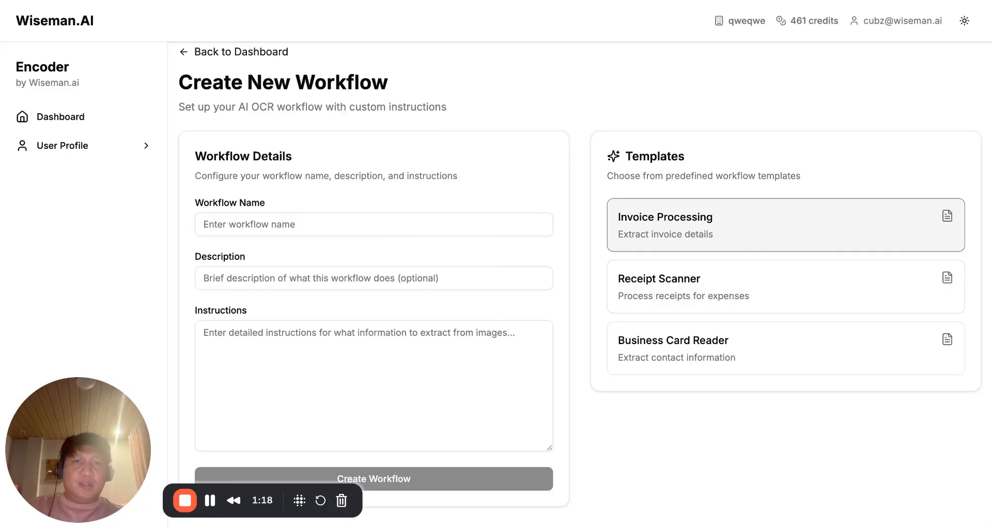
left_click(671, 231)
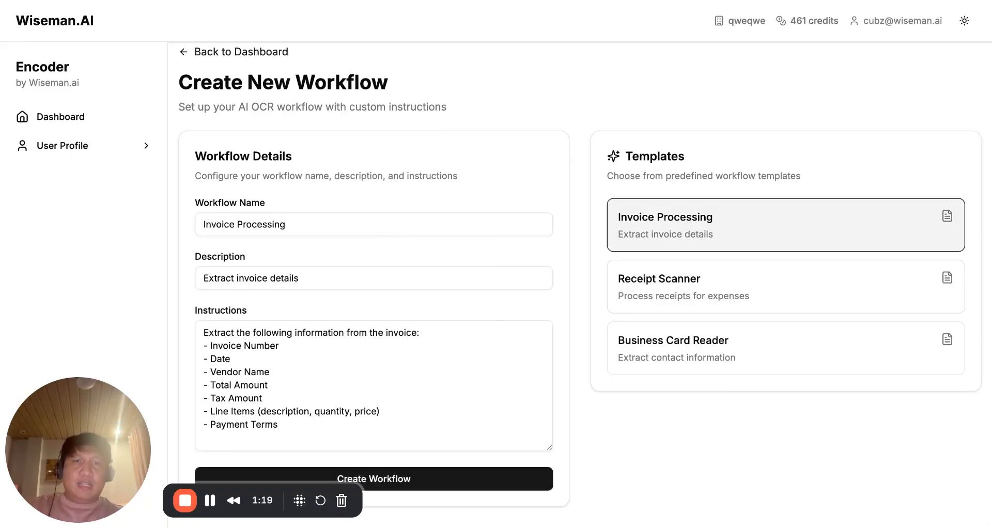
Add a "- Vendor TIN" line below Vendor Name in the instructions and create the workflow.
left_click(307, 358)
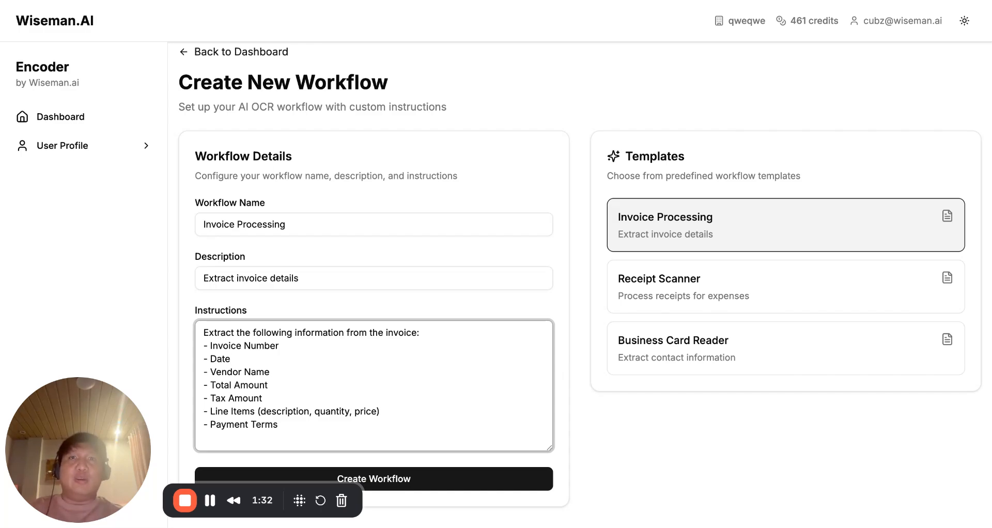
left_click(286, 372)
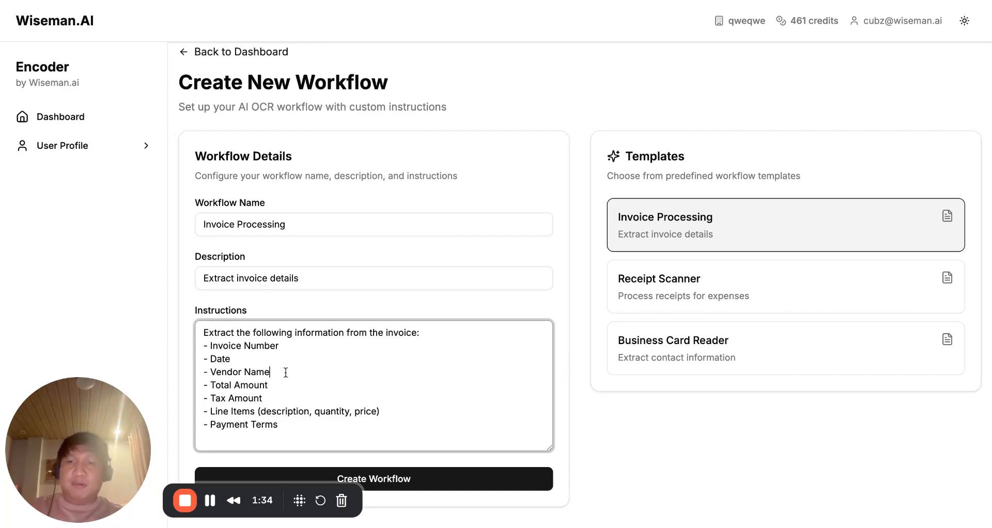
key("Return")
type("- Ven")
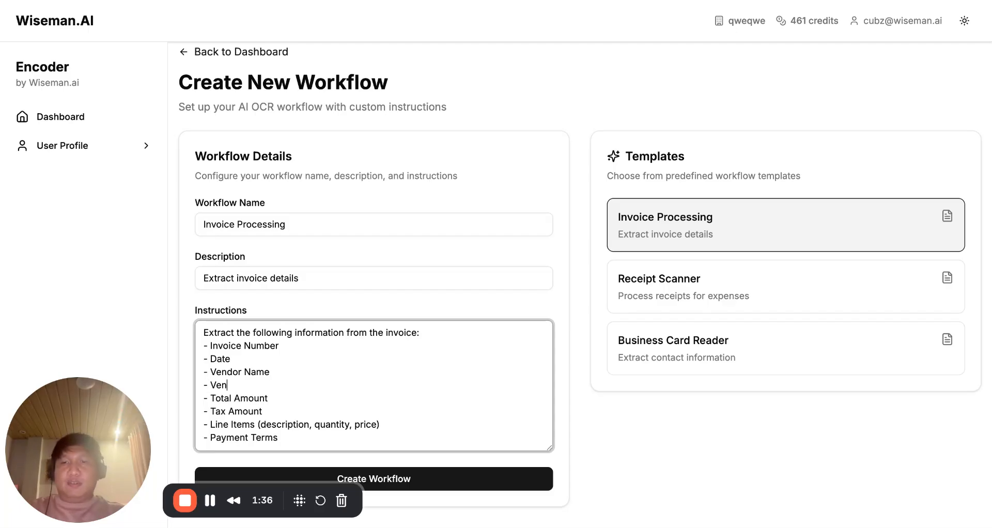
type("dor ")
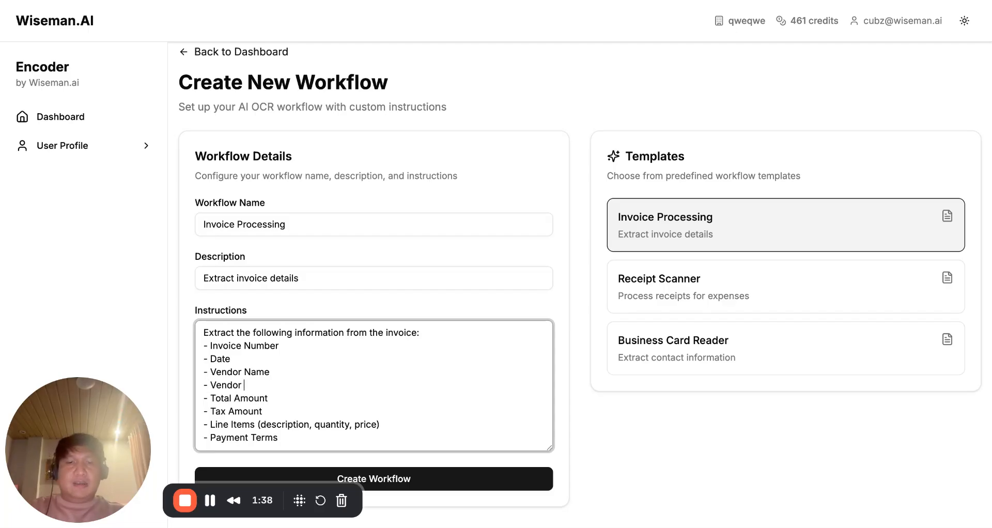
type("TIN")
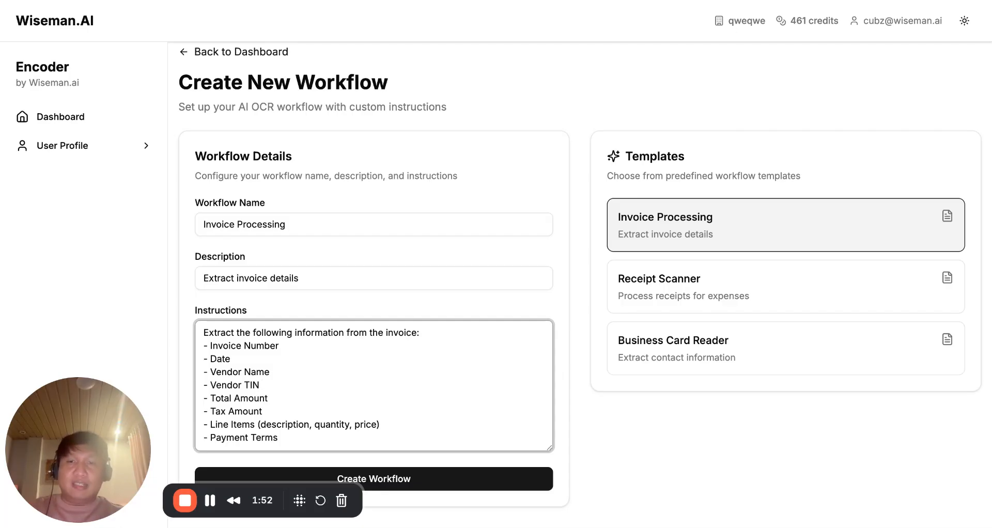
left_click(442, 481)
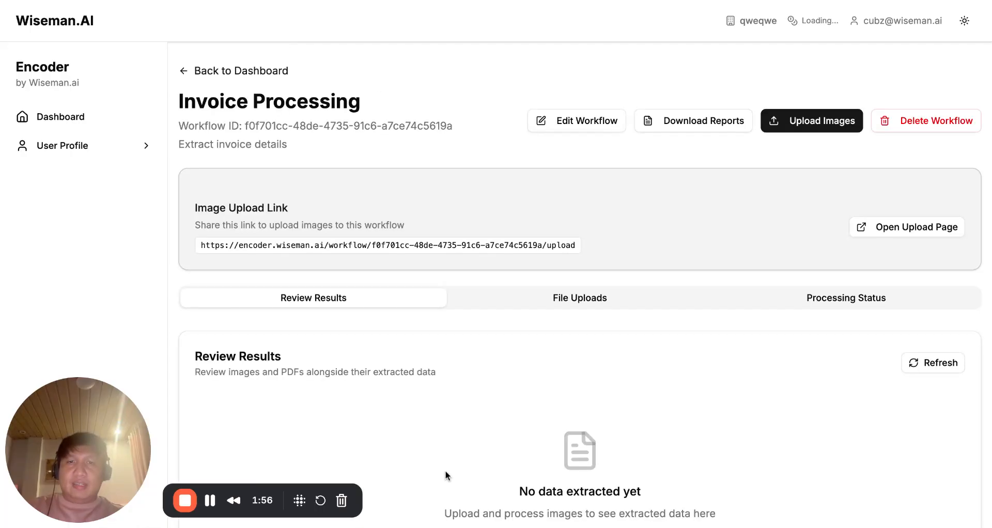
Upload "alfamart multi-receipt sample.jpeg" and "kenny rogers + 1 receipt.jpeg" to the Invoice Processing workflow.
scroll(445, 470, "down", 2)
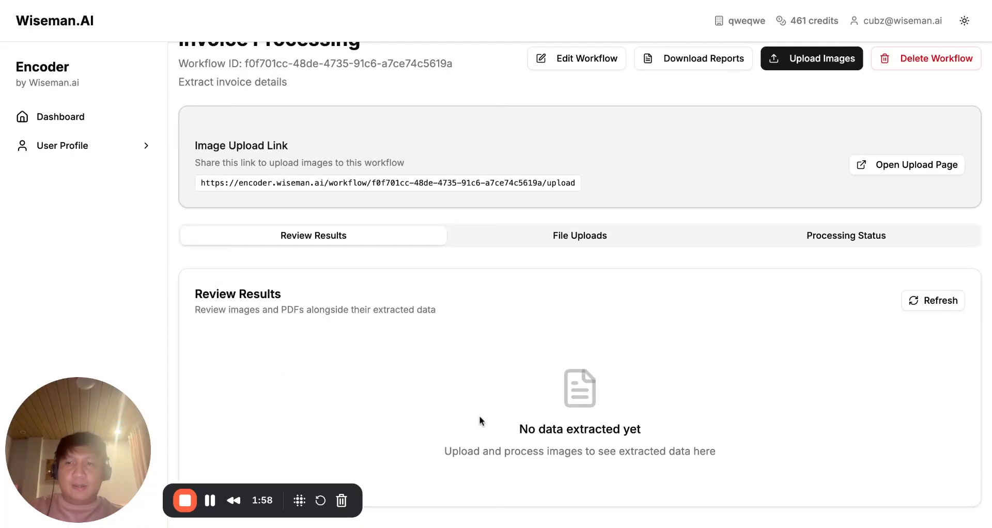
scroll(479, 416, "up", 2)
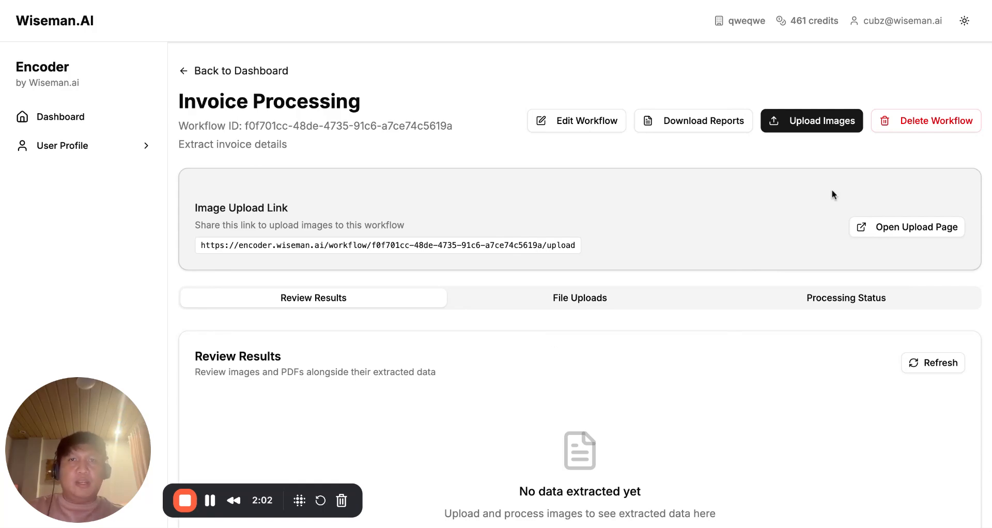
left_click(804, 124)
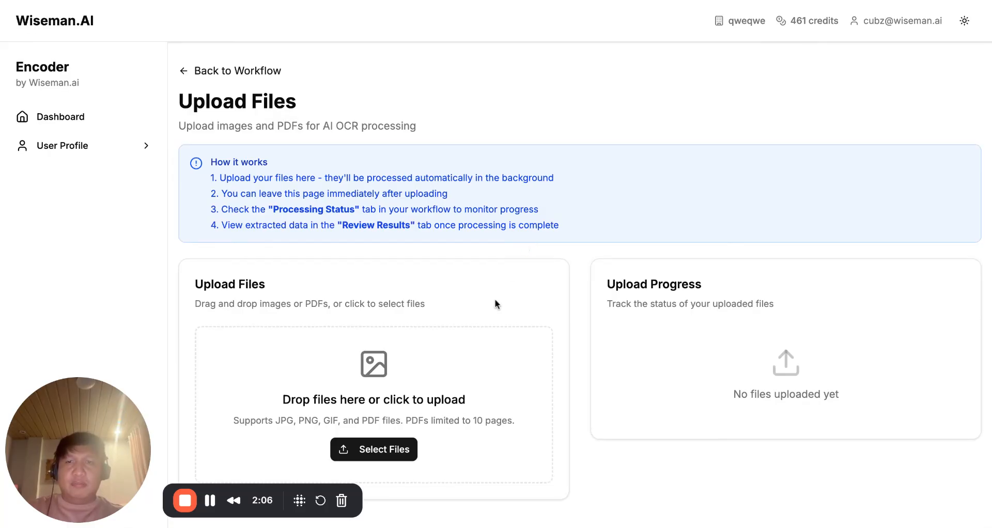
left_click(397, 448)
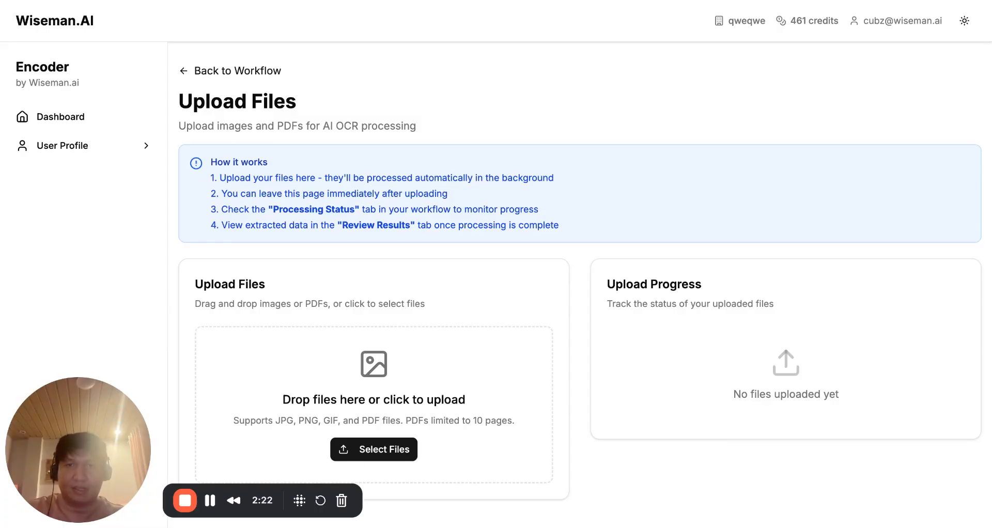
left_click(603, 356)
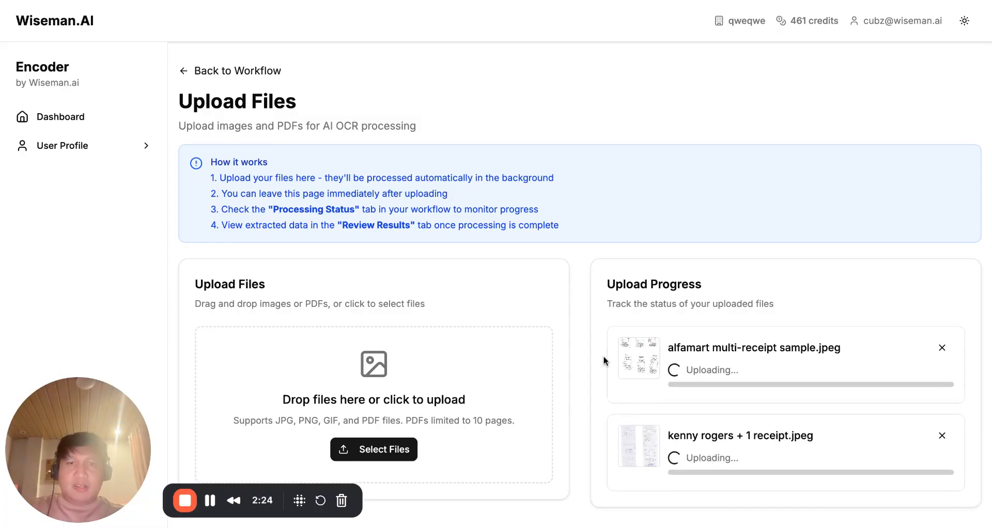
scroll(544, 353, "down", 1)
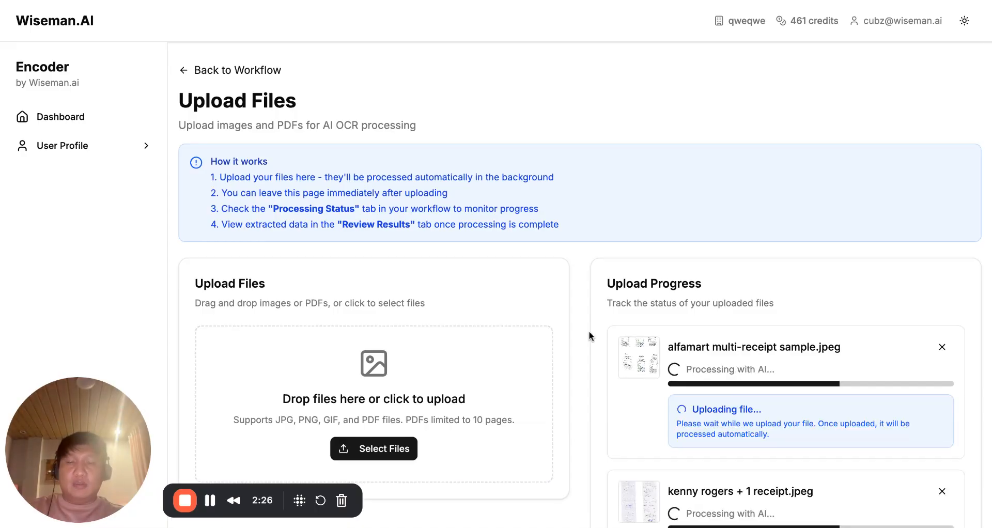
scroll(643, 297, "down", 5)
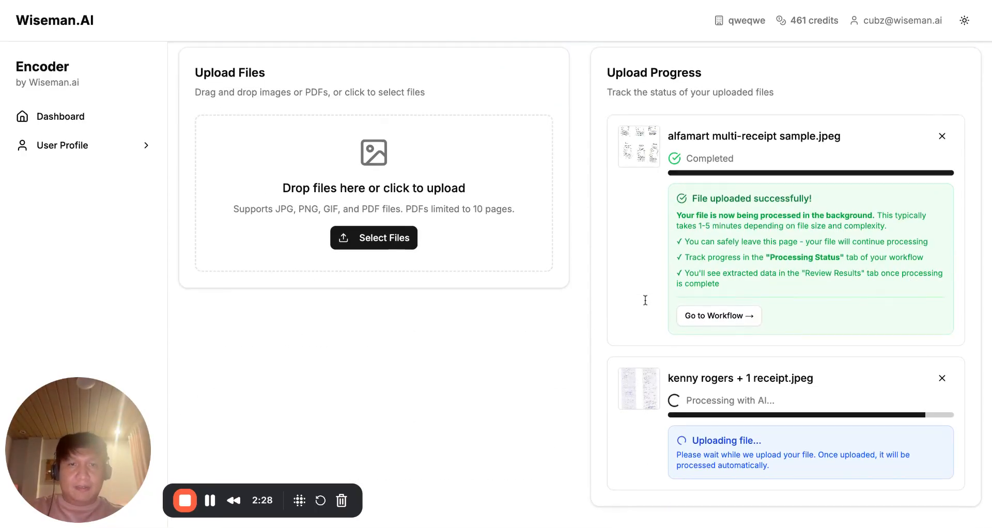
scroll(724, 338, "down", 1)
scroll(724, 338, "down", 1)
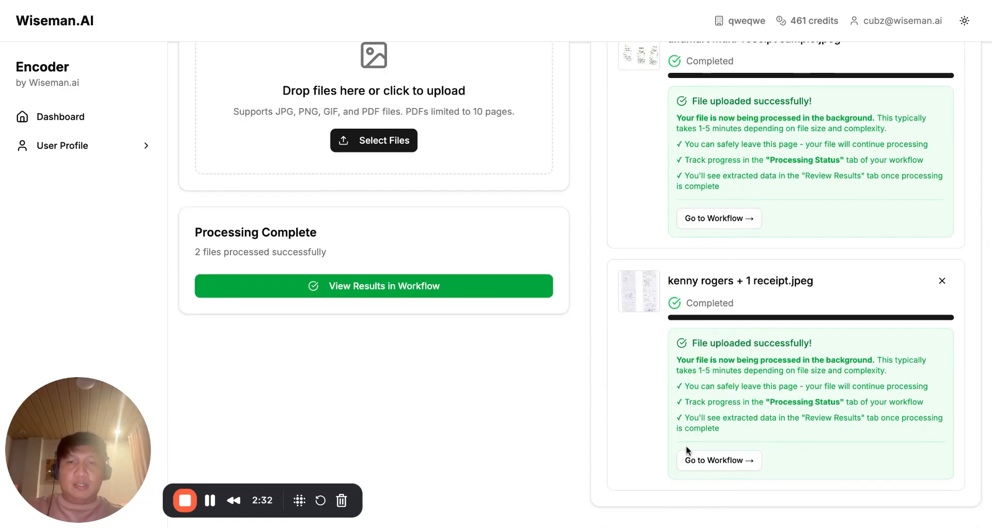
Return to the workflow and monitor the processing status of the two uploaded receipt images.
left_click(420, 289)
scroll(445, 324, "down", 1)
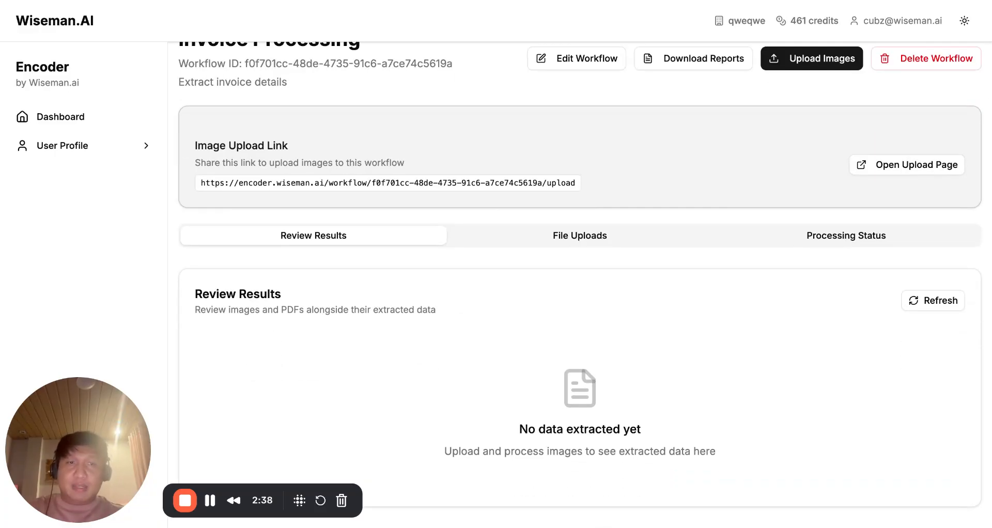
left_click(833, 233)
scroll(701, 363, "down", 1)
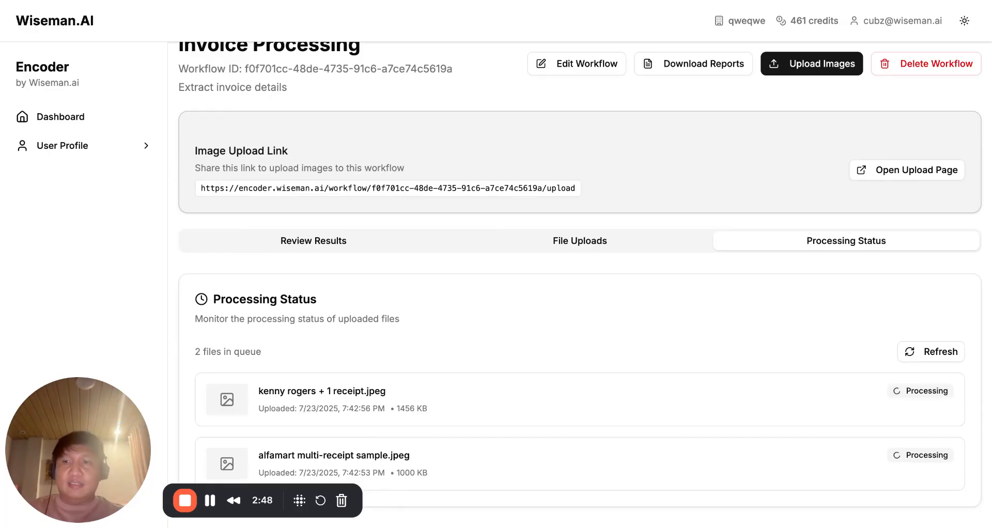
scroll(580, 284, "up", 1)
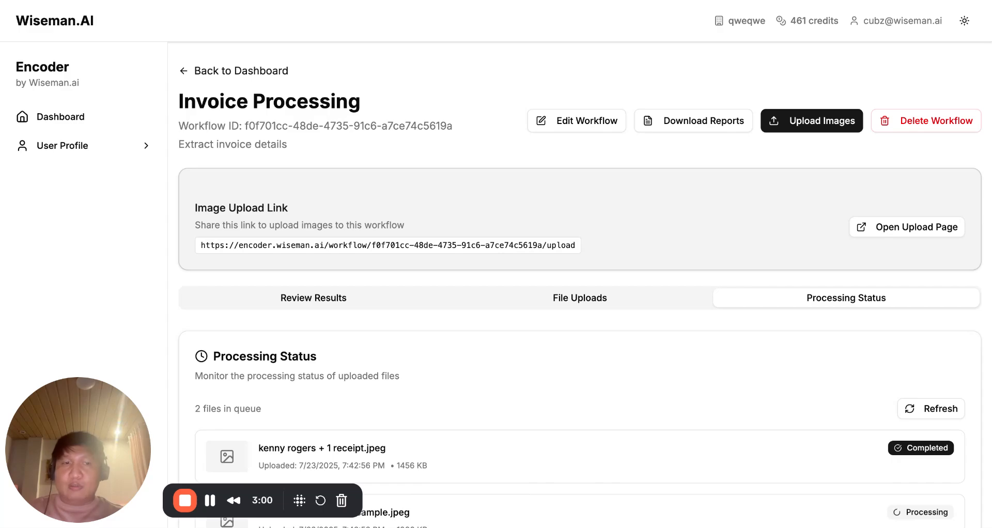
scroll(814, 396, "down", 1)
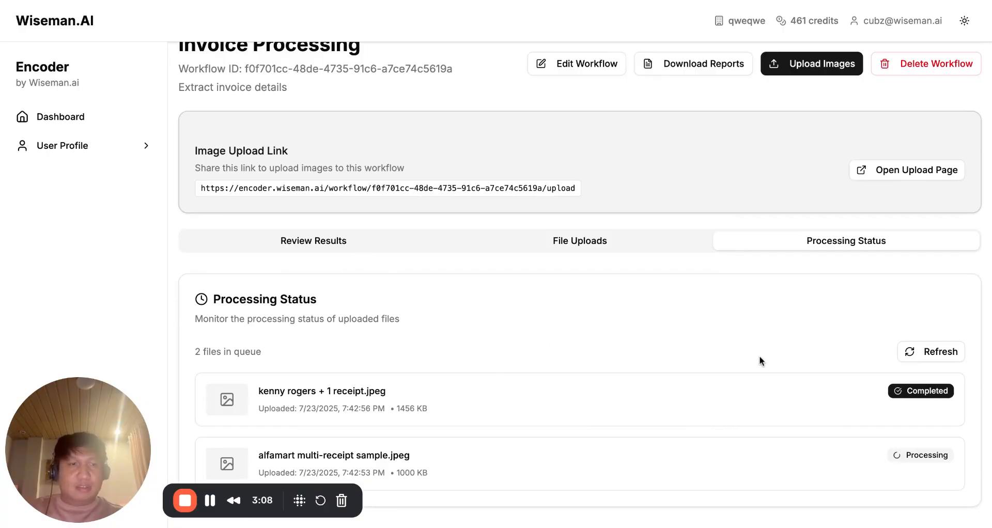
scroll(479, 341, "down", 2)
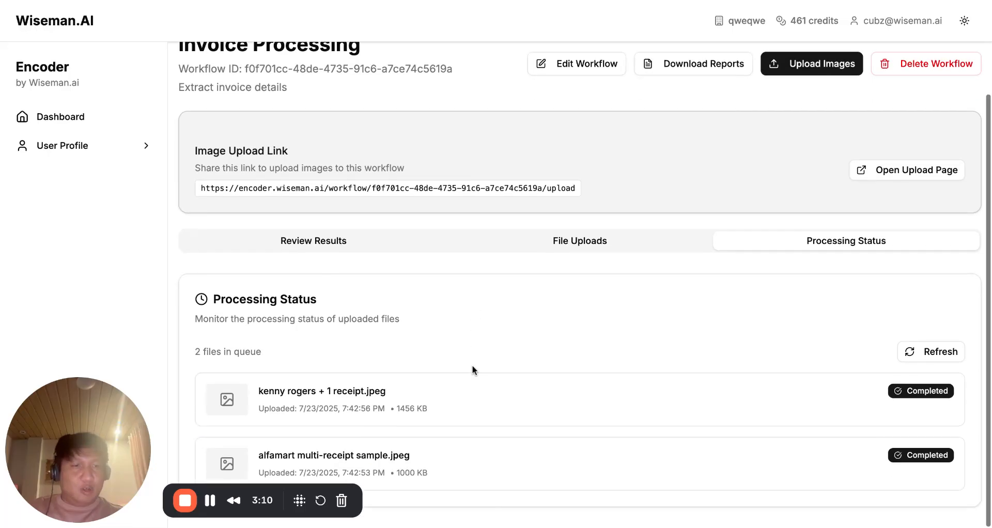
Refresh the workflow's review results and read through the first extracted reading of "kenny rogers + 1 receipt.jpeg".
left_click(344, 242)
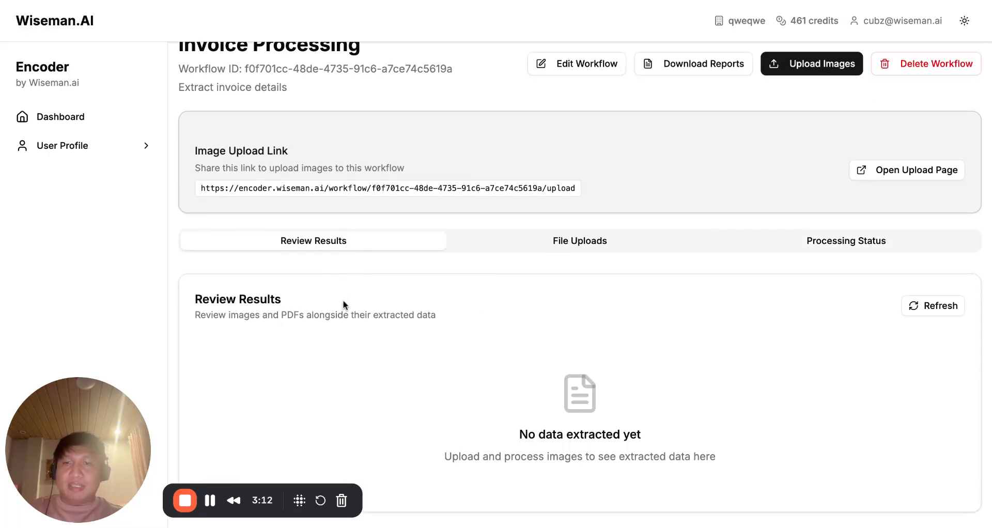
left_click(935, 307)
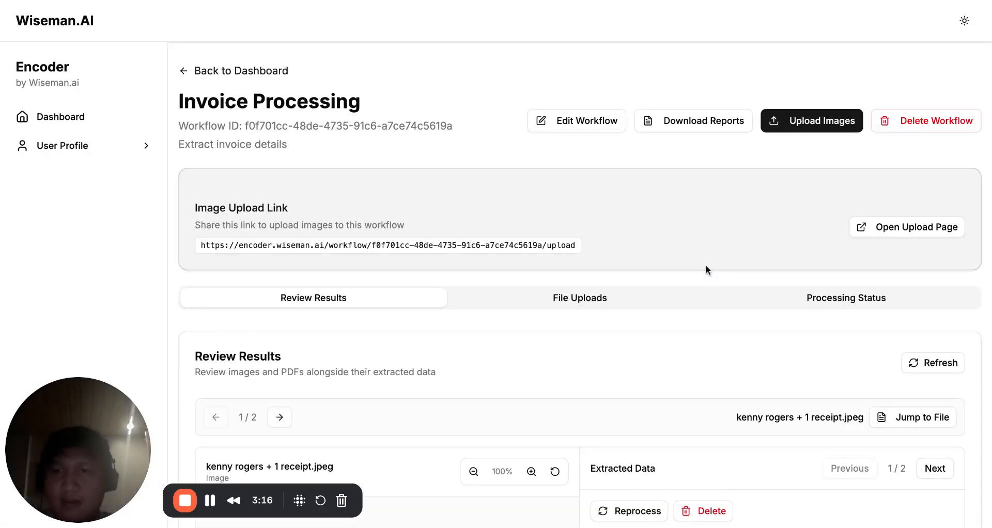
scroll(600, 287, "down", 5)
scroll(599, 282, "down", 2)
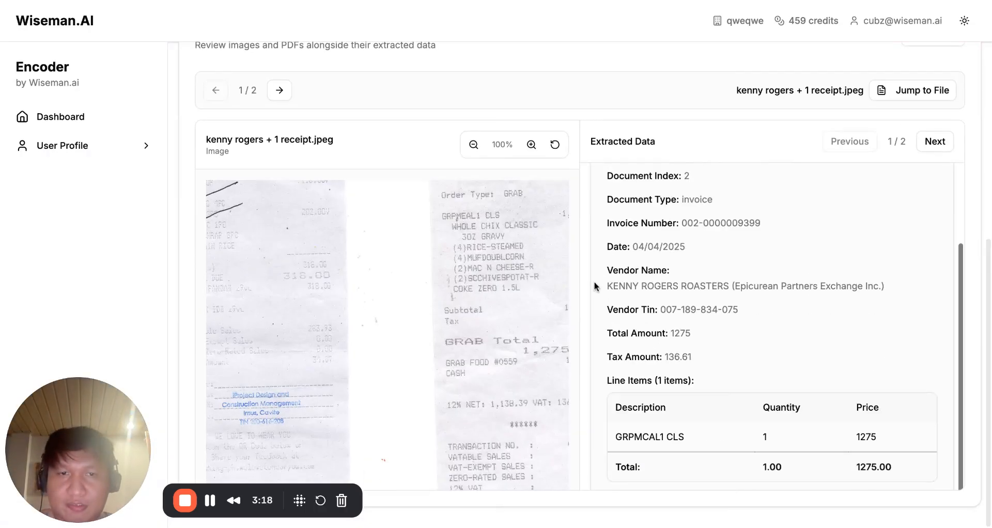
scroll(677, 284, "up", 2)
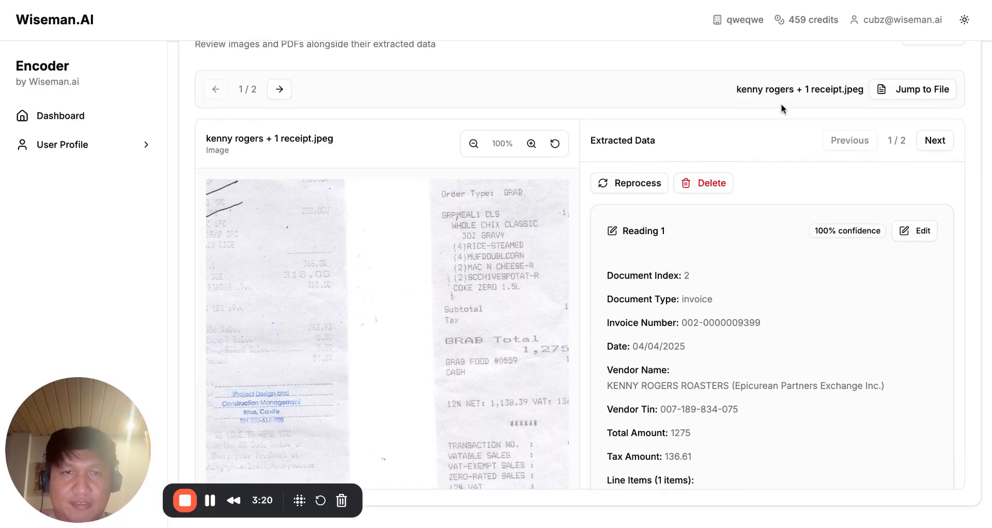
scroll(743, 276, "down", 1)
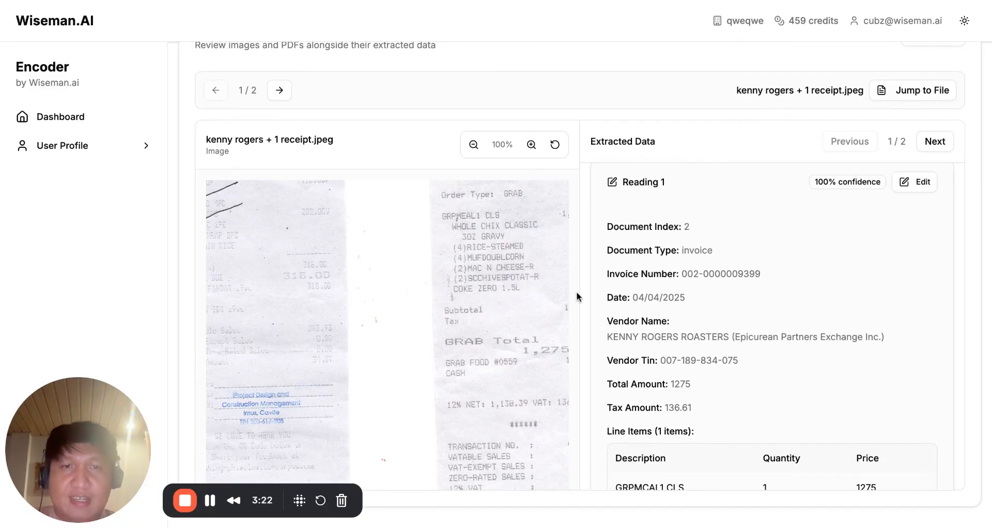
scroll(670, 266, "down", 1)
scroll(669, 263, "down", 1)
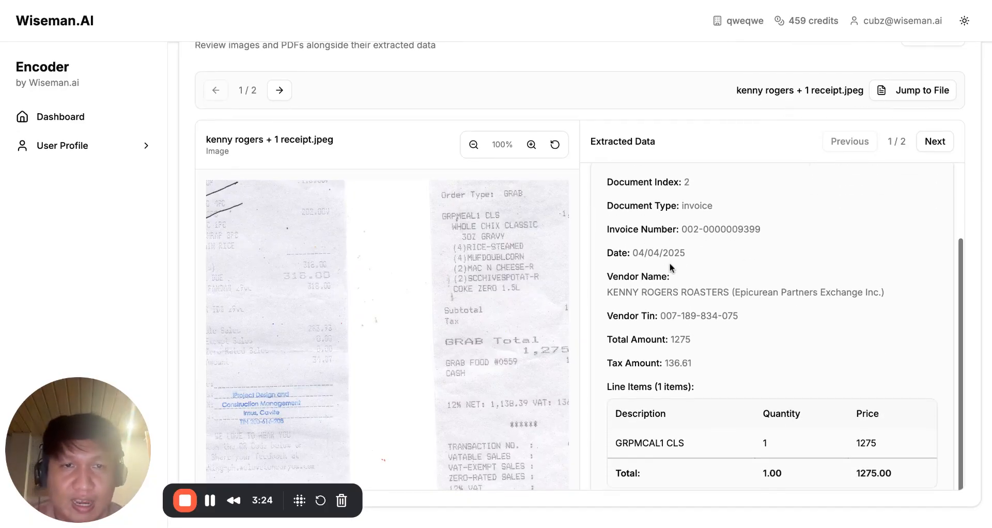
Compare the Kenny Rogers receipt image with its extracted vendor name, vendor TIN, invoice number, amounts and line items.
left_click_drag(524, 299, 354, 335)
left_click_drag(410, 278, 419, 434)
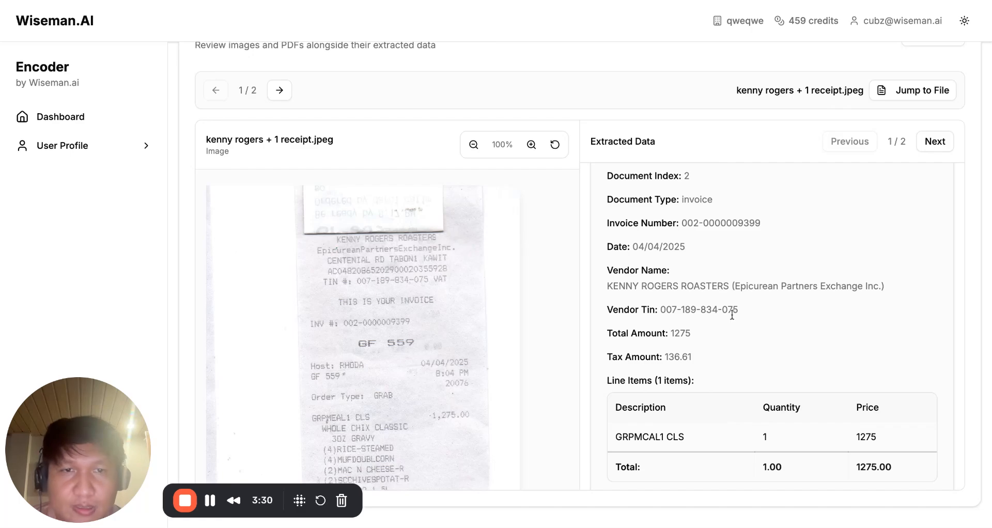
left_click_drag(673, 286, 736, 286)
left_click_drag(650, 307, 712, 307)
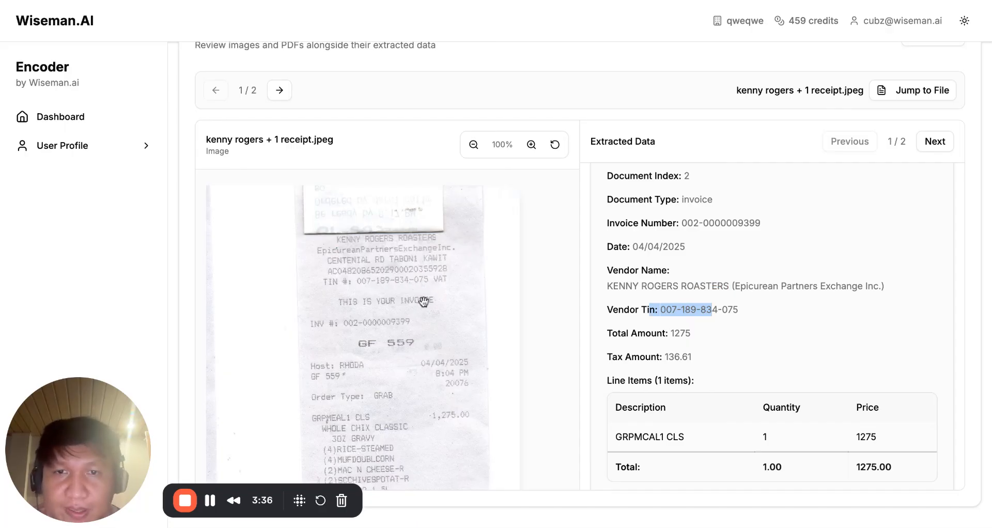
left_click_drag(419, 350, 417, 237)
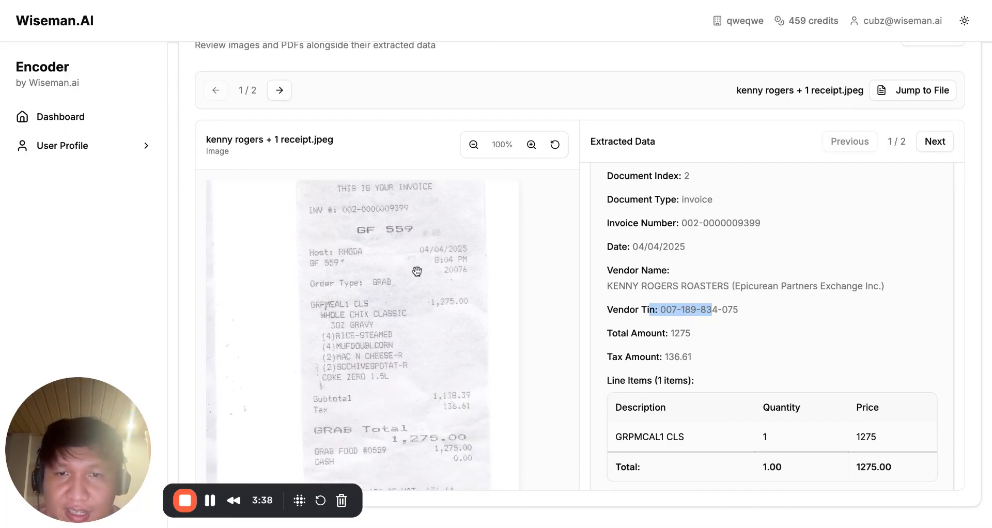
left_click_drag(432, 308, 432, 343)
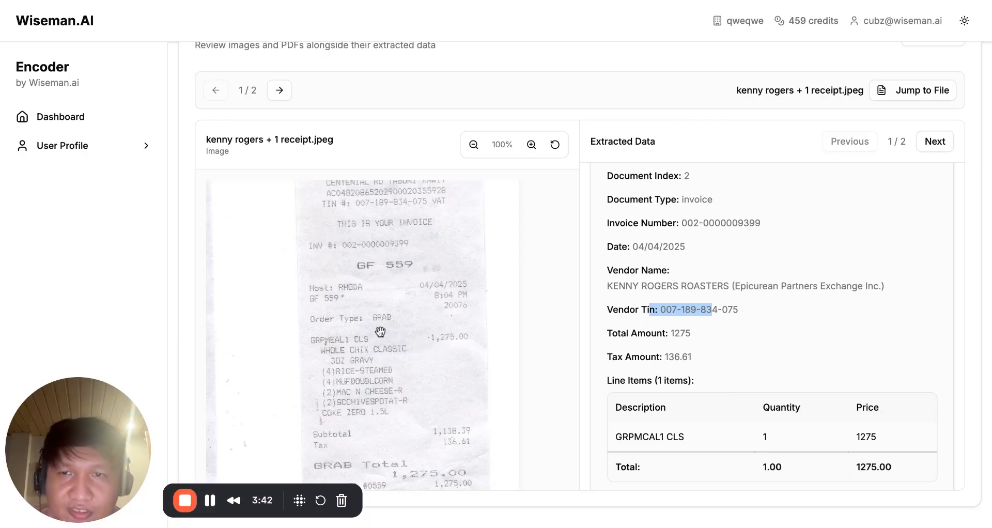
left_click_drag(400, 283, 496, 299)
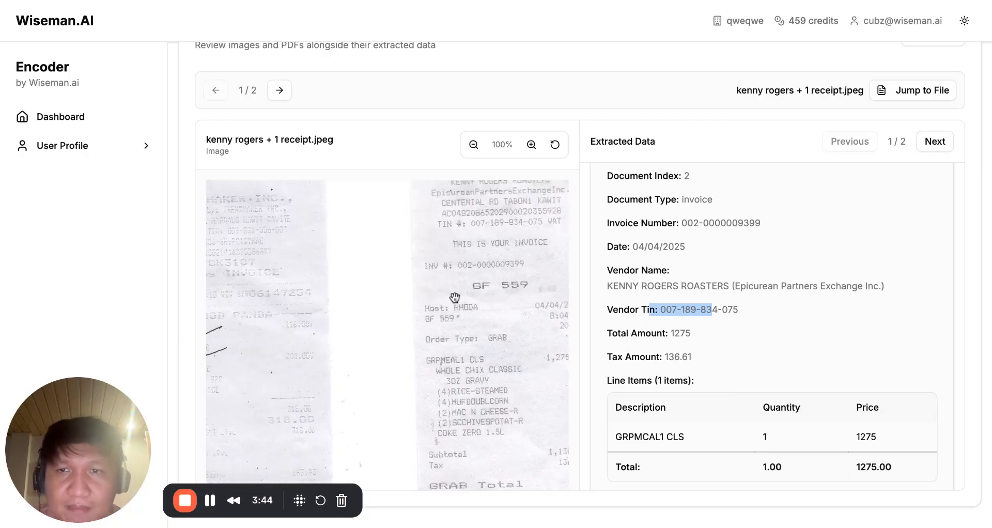
left_click_drag(365, 254, 319, 282)
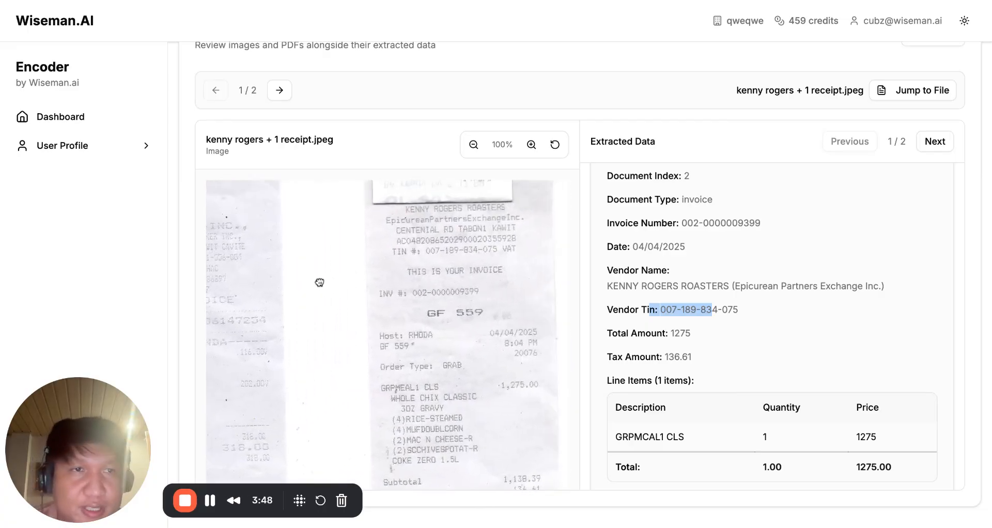
Compare the second extracted reading of "kenny rogers + 1 receipt.jpeg" with the Trendmaker receipt in the image.
left_click(939, 144)
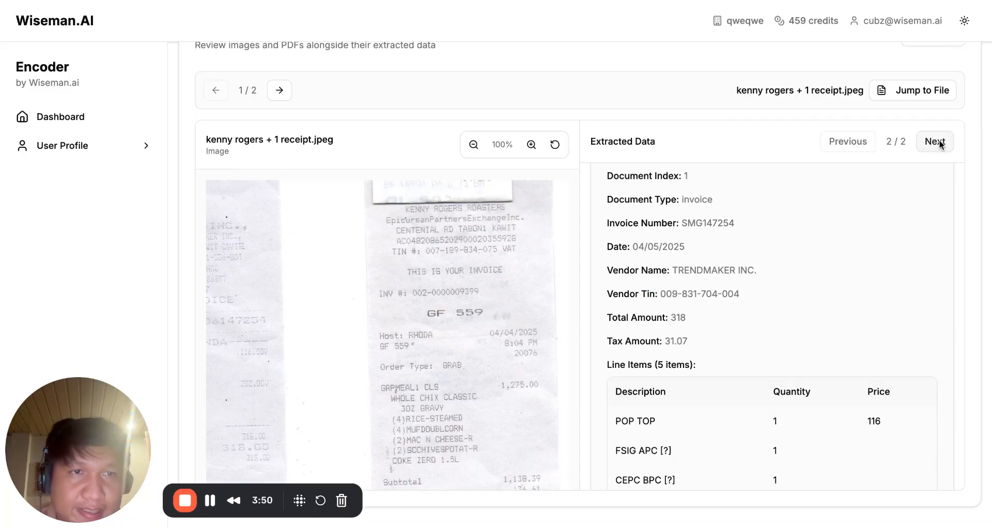
left_click_drag(414, 267, 571, 258)
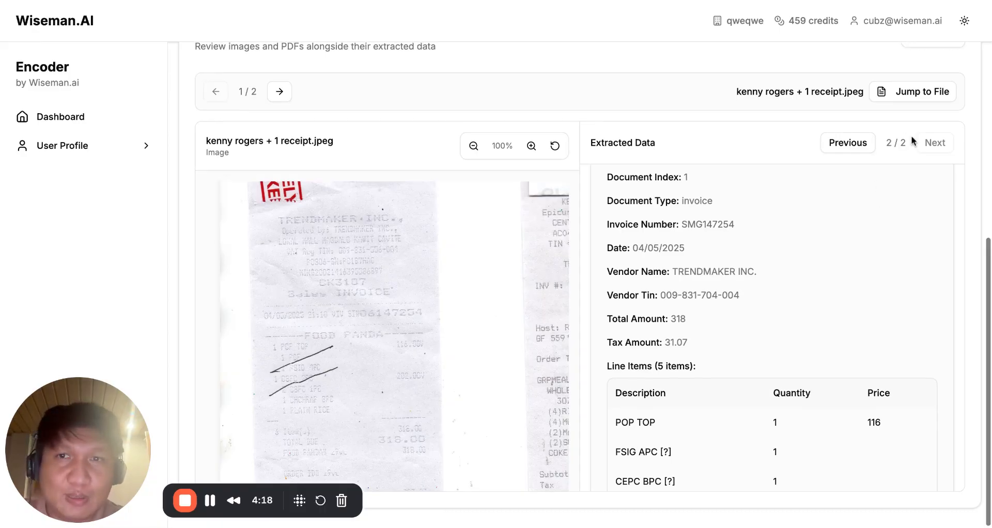
Bring up the results for "alfamart multi-receipt sample.jpeg" and look over the individual receipts in its image.
scroll(798, 136, "up", 1)
left_click(279, 119)
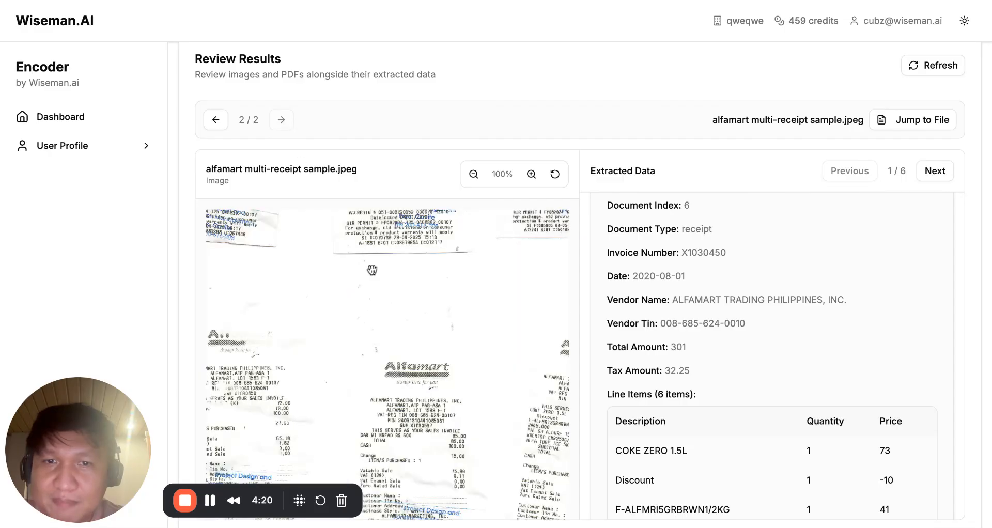
left_click_drag(425, 267, 361, 406)
left_click_drag(378, 337, 534, 223)
left_click_drag(478, 353, 428, 246)
left_click_drag(501, 274, 310, 259)
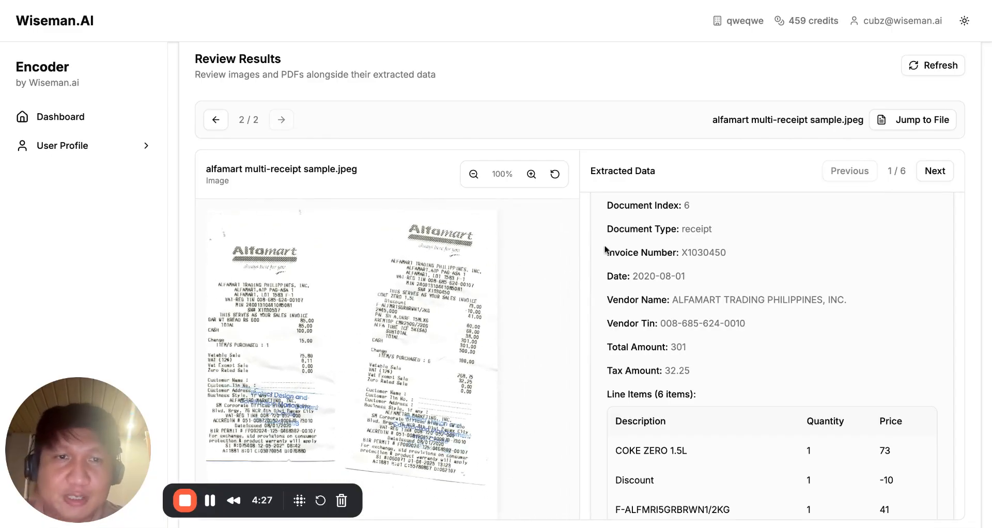
Show the second of the Alfamart readings and compare its extracted fields with the matching receipt in the image.
left_click(938, 172)
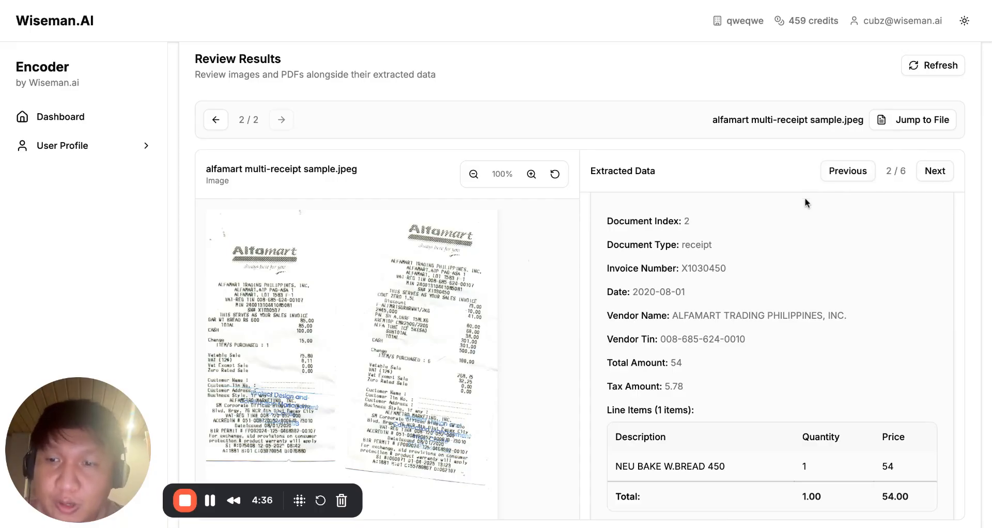
left_click_drag(486, 290, 479, 454)
left_click_drag(427, 310, 532, 373)
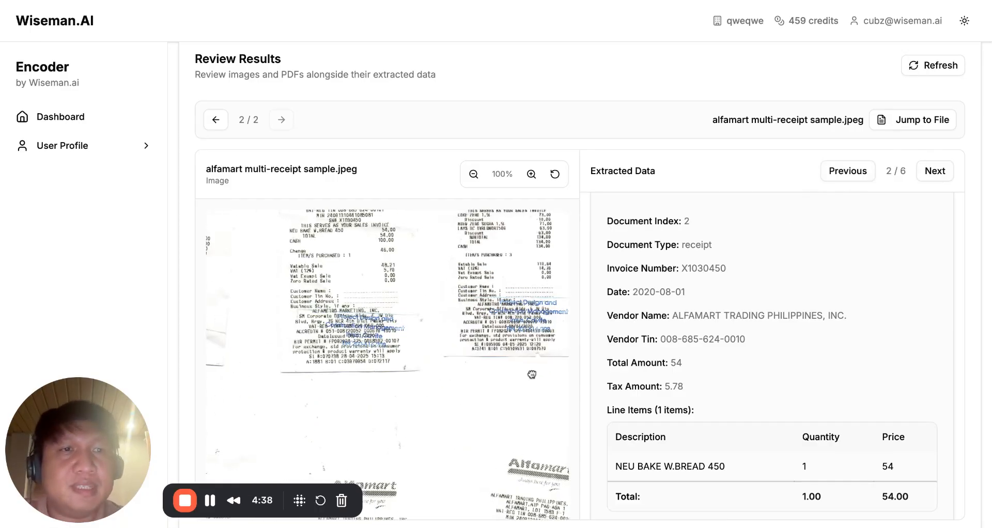
left_click_drag(416, 295, 397, 368)
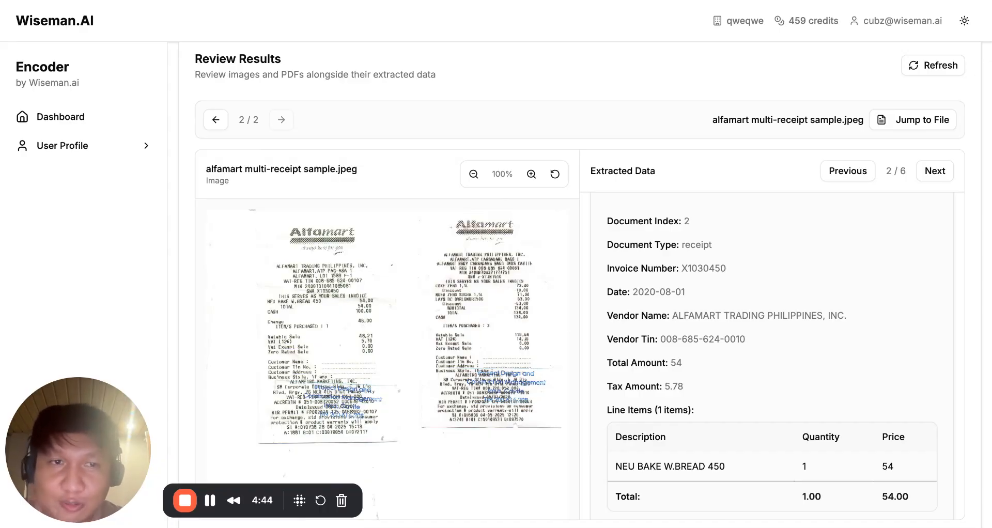
scroll(770, 313, "up", 2)
scroll(770, 314, "up", 1)
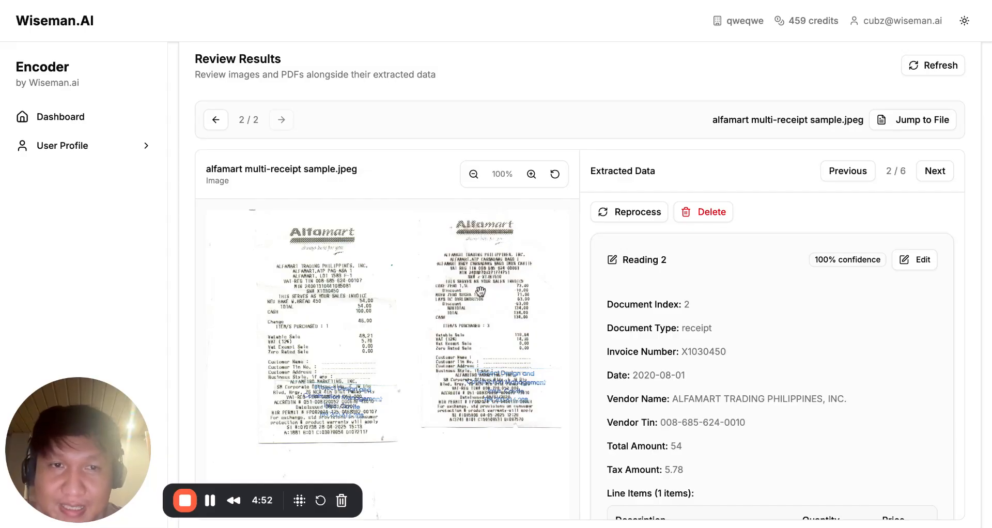
scroll(670, 335, "down", 1)
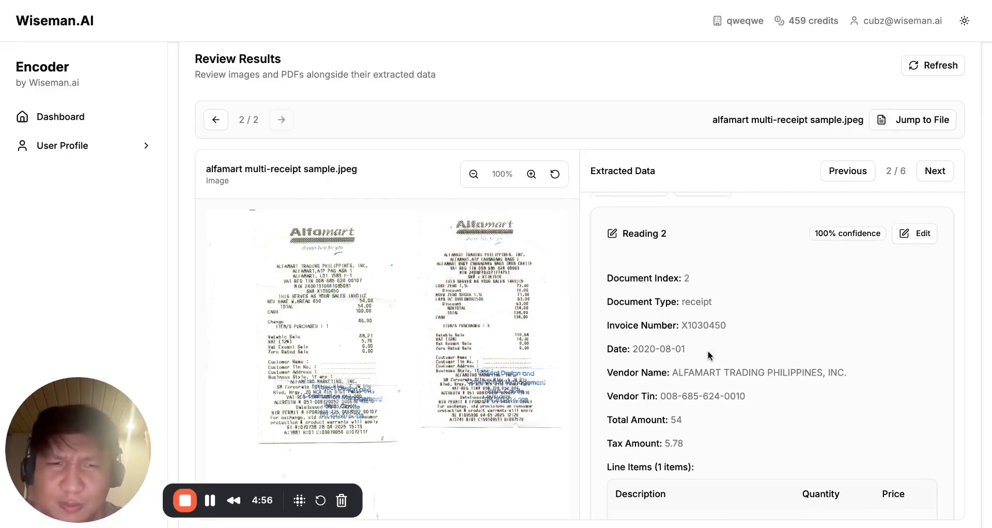
Edit Reading 2 of the Alfamart image, shorten the Vendor Name value to ALFAMART, and save and check the correction.
left_click(914, 233)
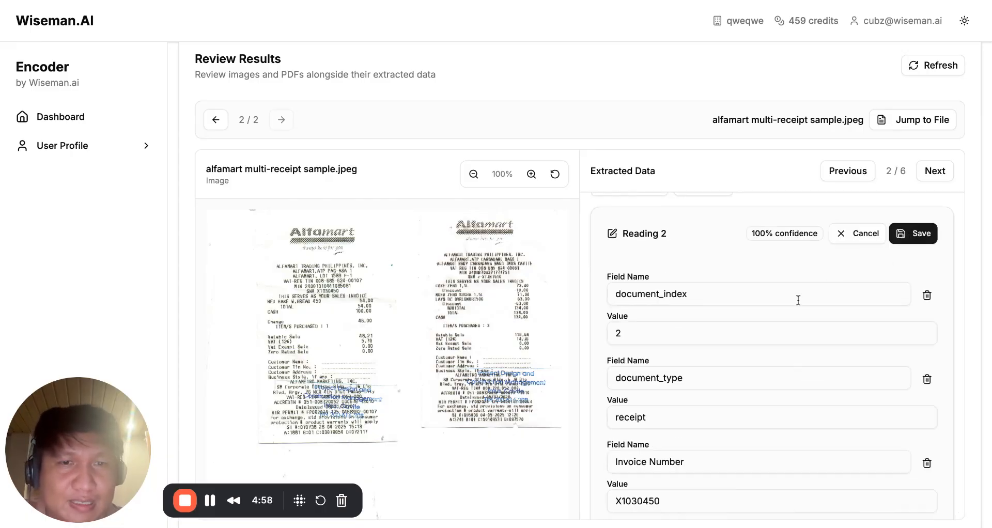
scroll(798, 299, "down", 5)
left_click(695, 348)
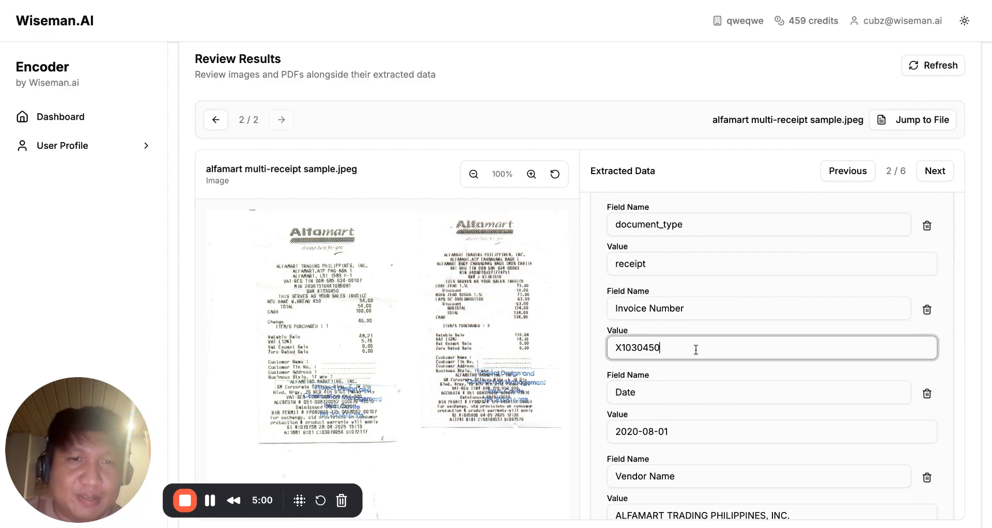
scroll(662, 385, "down", 3)
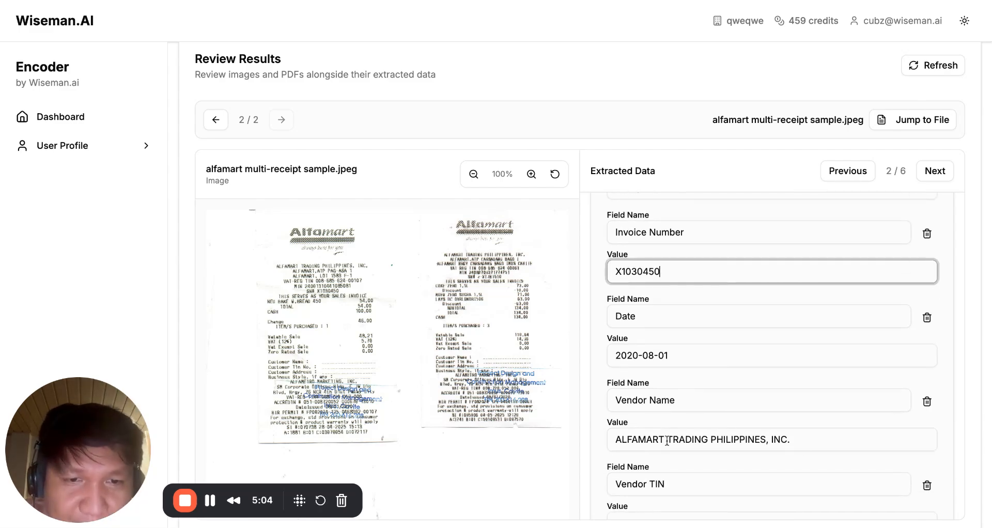
left_click_drag(665, 438, 873, 441)
key("BackSpace")
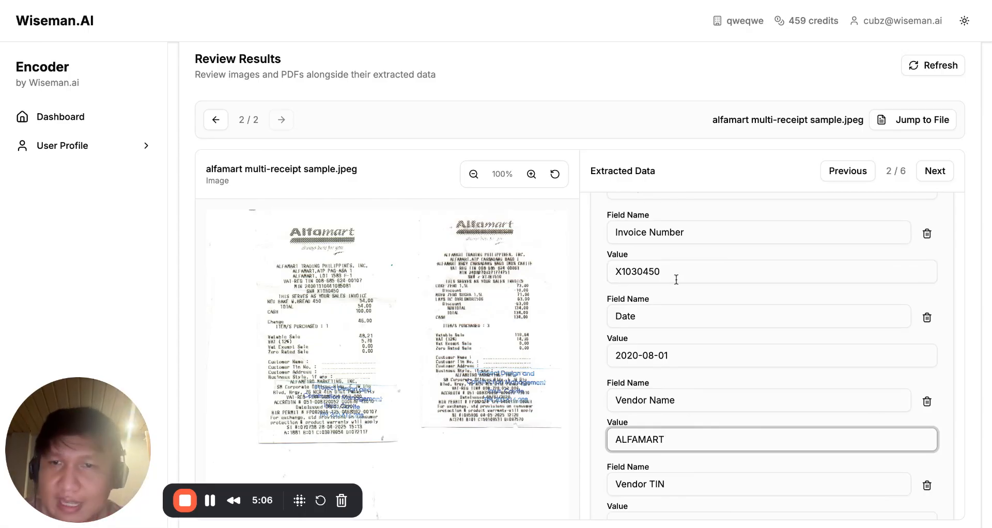
scroll(887, 211, "up", 5)
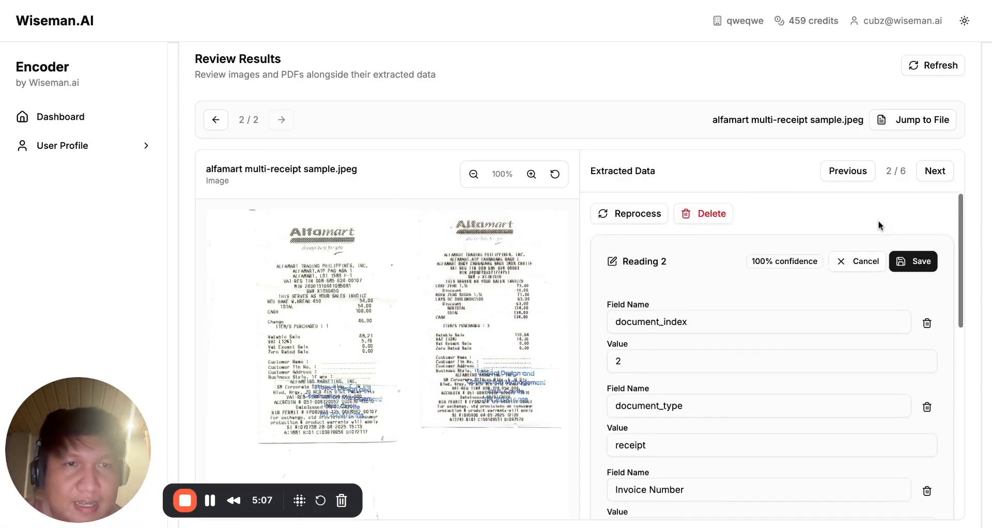
left_click(918, 262)
scroll(827, 333, "down", 1)
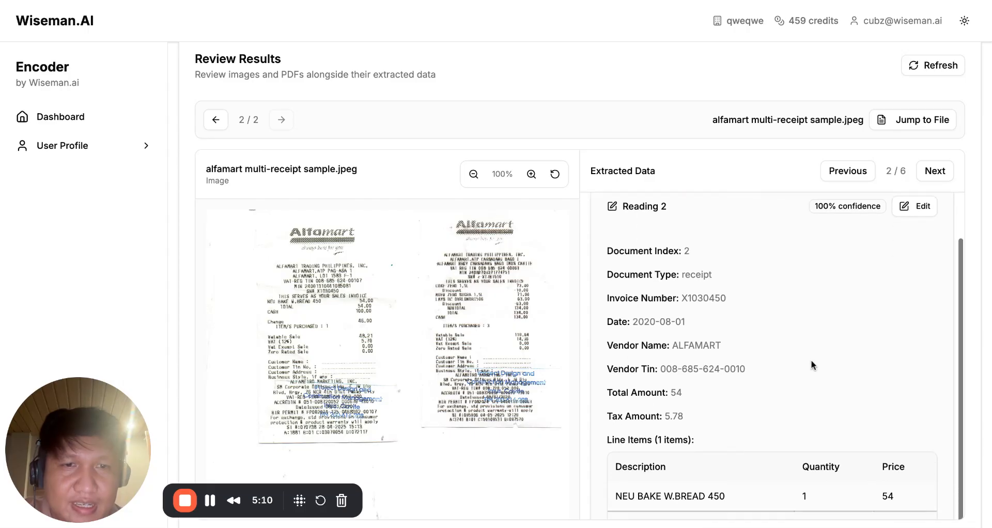
left_click_drag(677, 342, 736, 342)
left_click(736, 341)
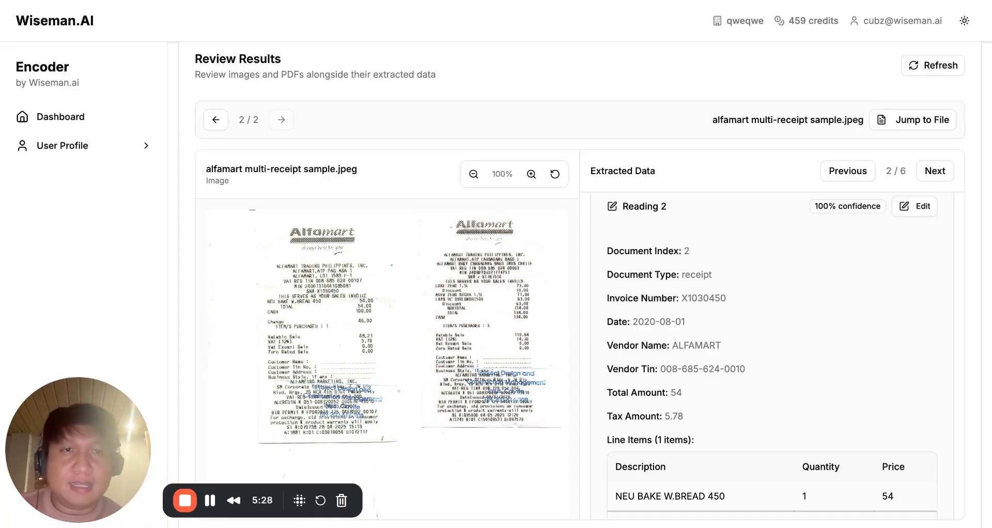
Open the workflow's document reports and include the Vendor Name, Vendor TIN, Total Amount and Tax Amount document fields.
scroll(736, 304, "up", 6)
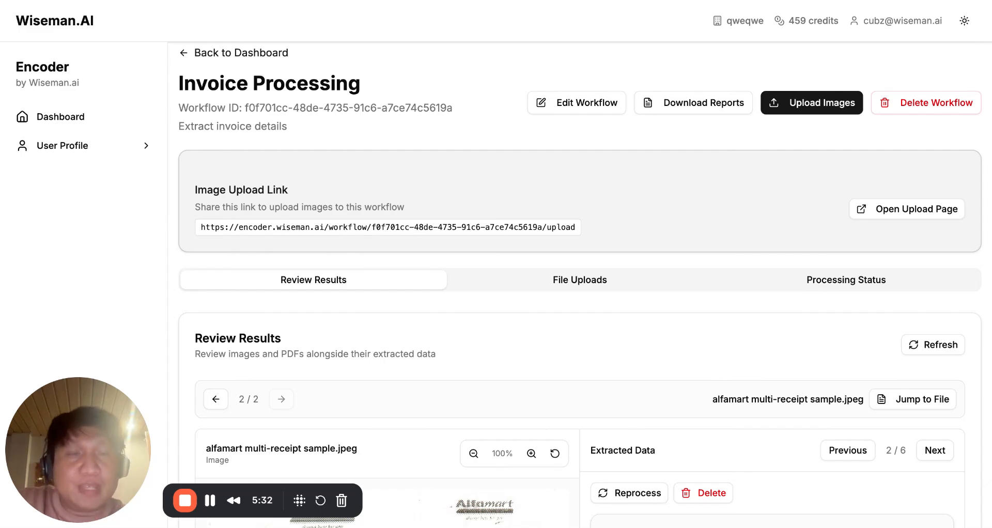
left_click(710, 98)
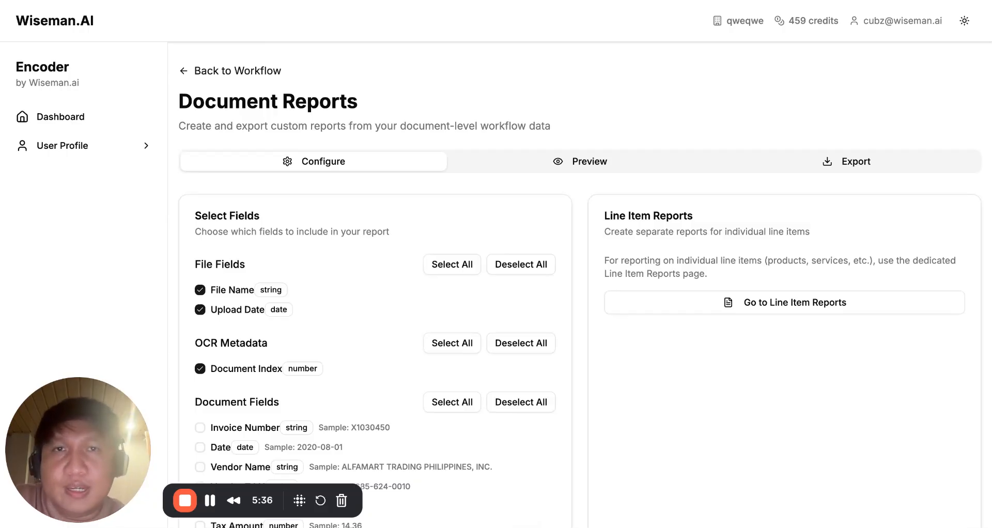
scroll(634, 151, "down", 3)
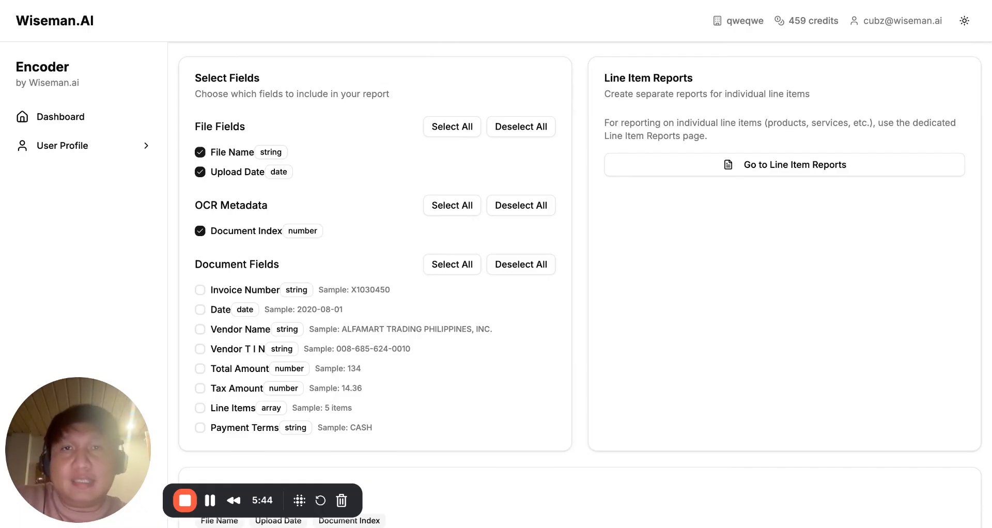
left_click(222, 333)
left_click(224, 354)
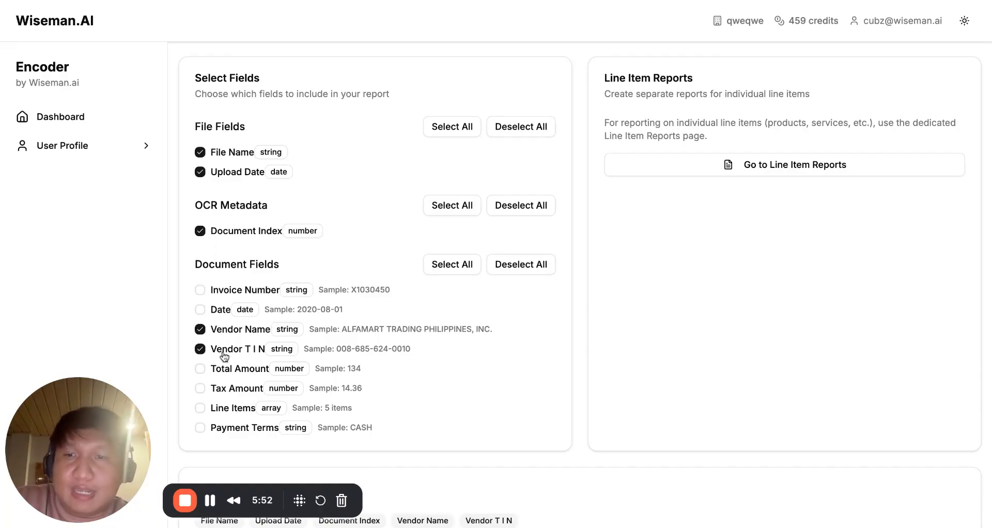
left_click(223, 371)
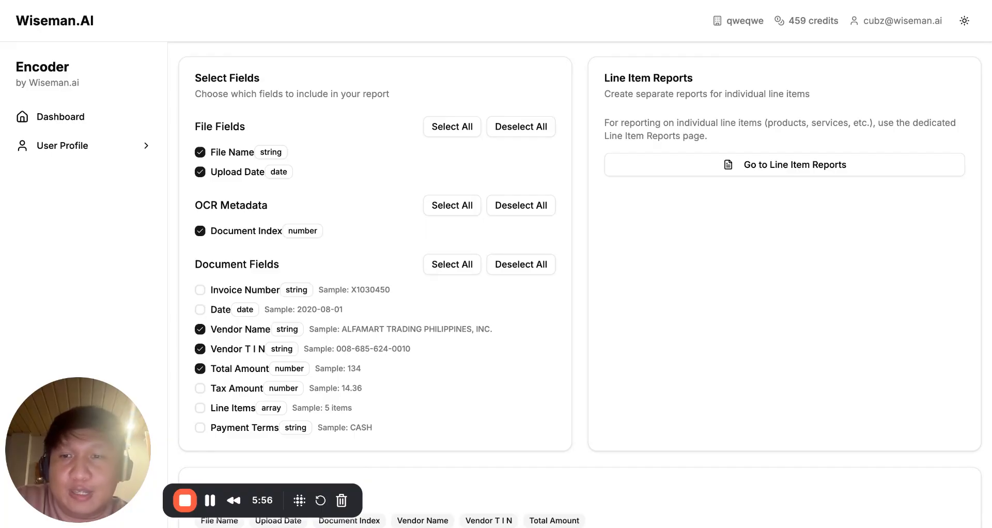
left_click(218, 394)
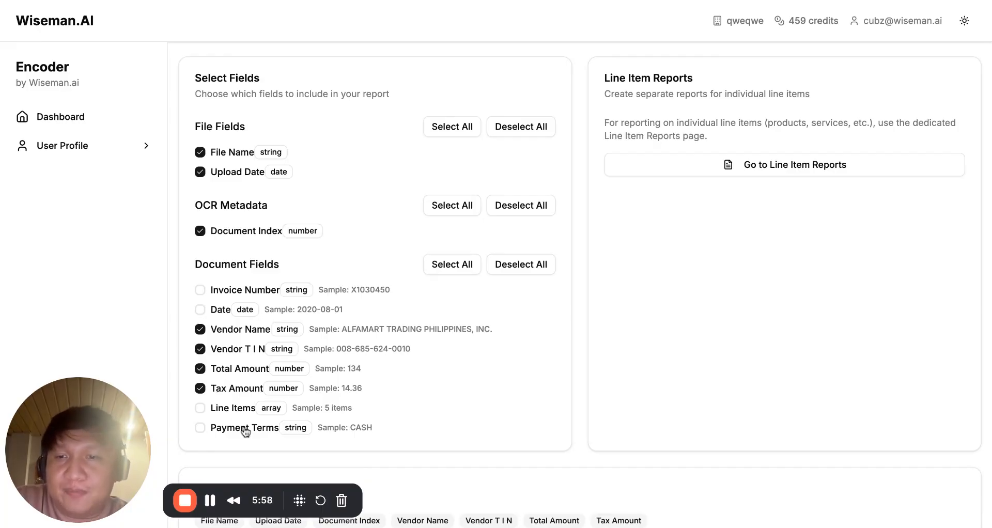
Preview the document report with the selected fields and view its CSV export options.
scroll(290, 310, "up", 3)
left_click(539, 160)
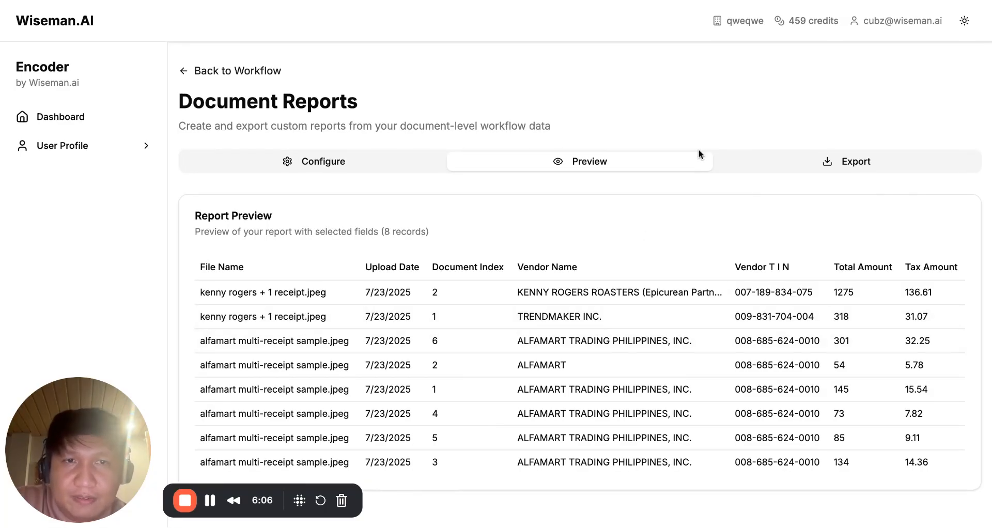
left_click(789, 169)
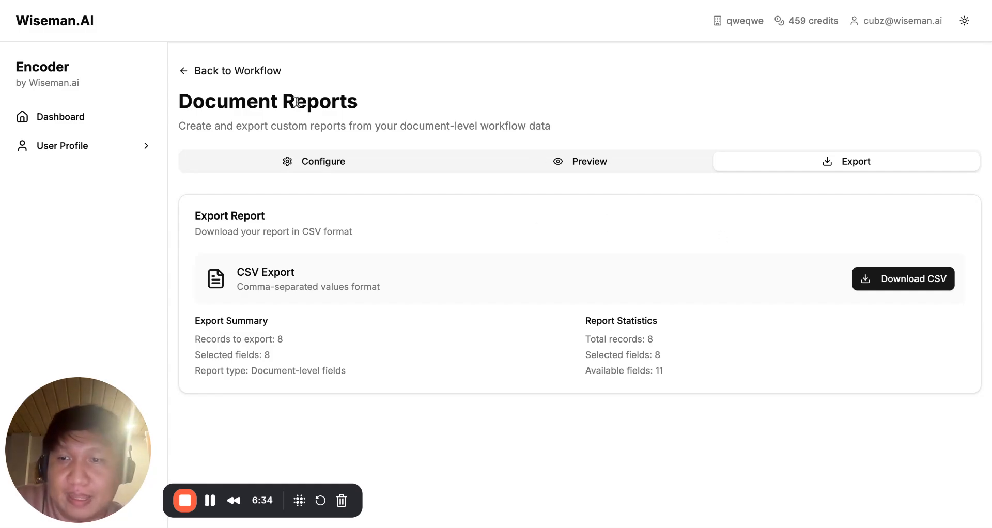
Return to the document report configuration and open the dedicated Line Item Reports page.
left_click(356, 161)
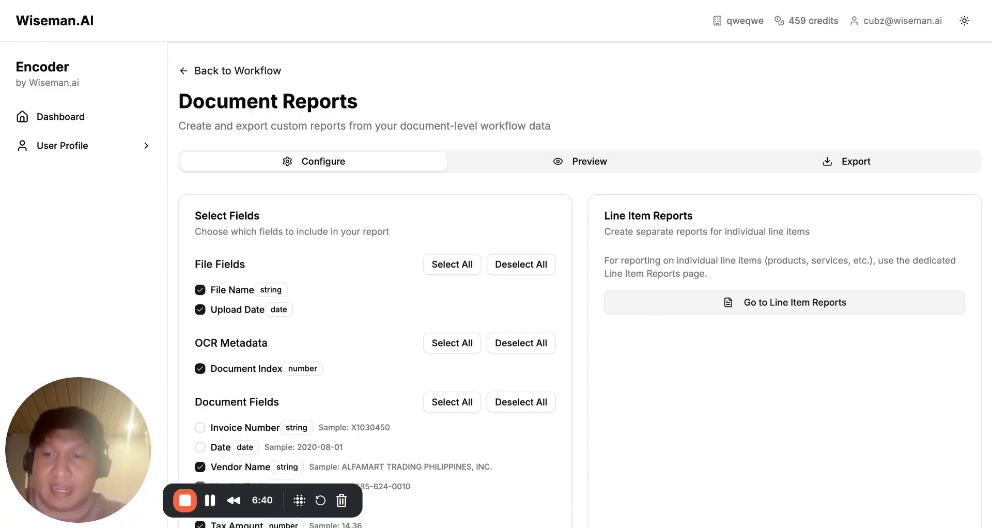
left_click(668, 300)
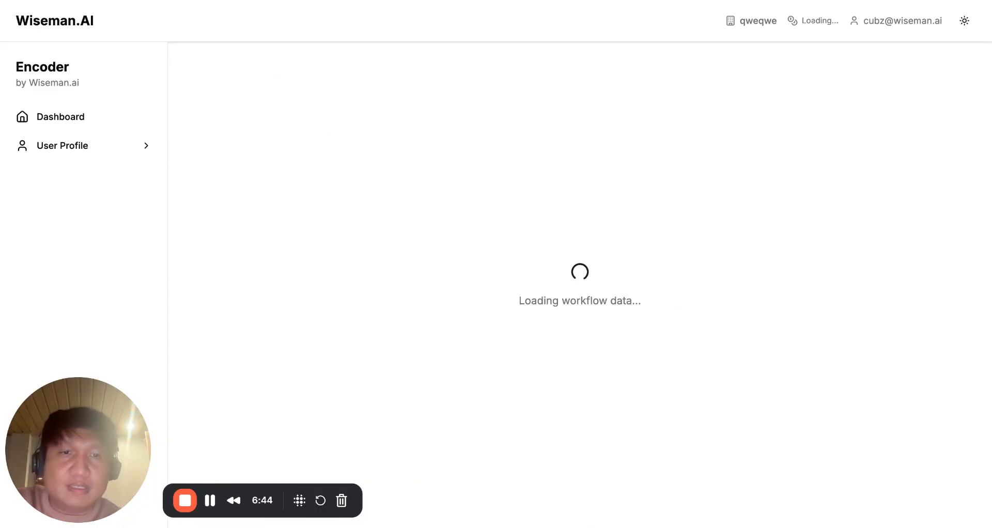
left_click_drag(189, 101, 309, 100)
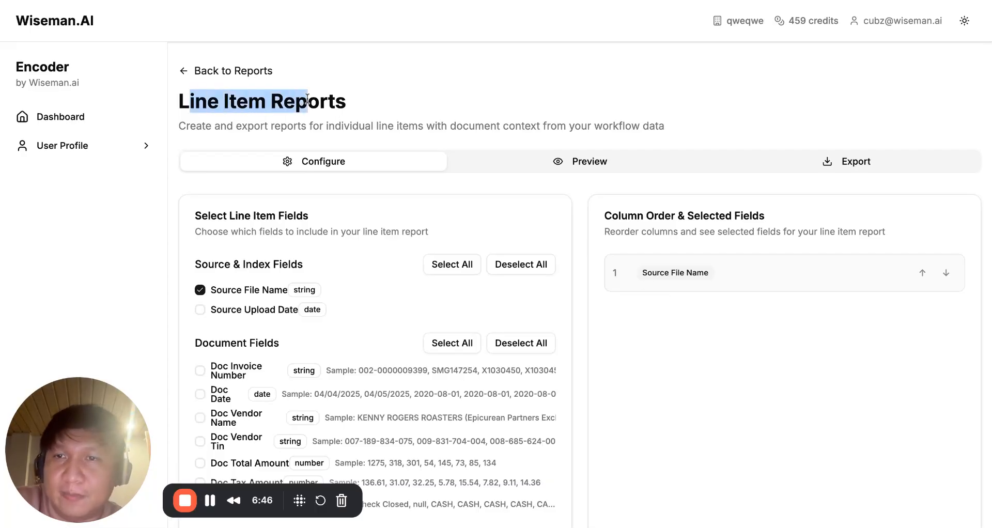
Add Doc Invoice Number, Doc Date, Doc Vendor Name and Item Description to the line item report.
scroll(367, 138, "down", 3)
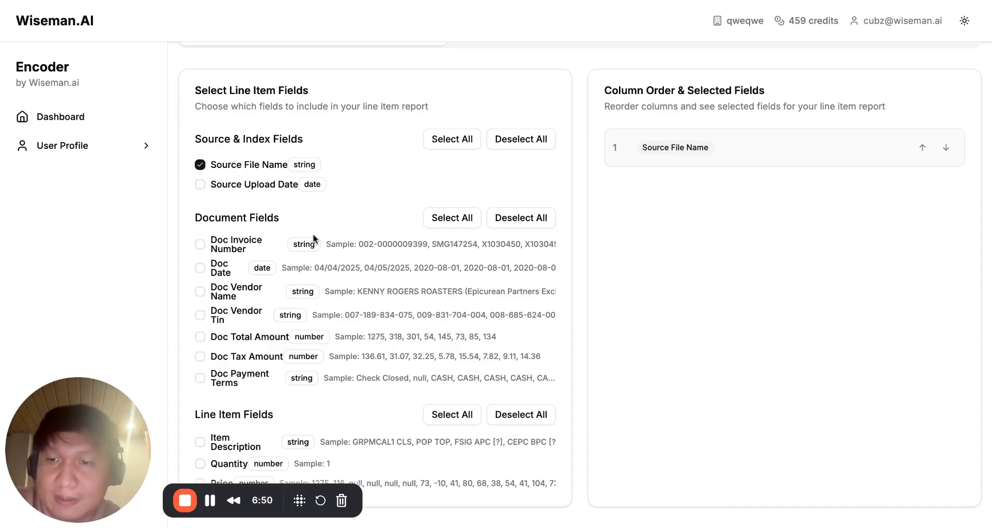
left_click(228, 251)
left_click(220, 273)
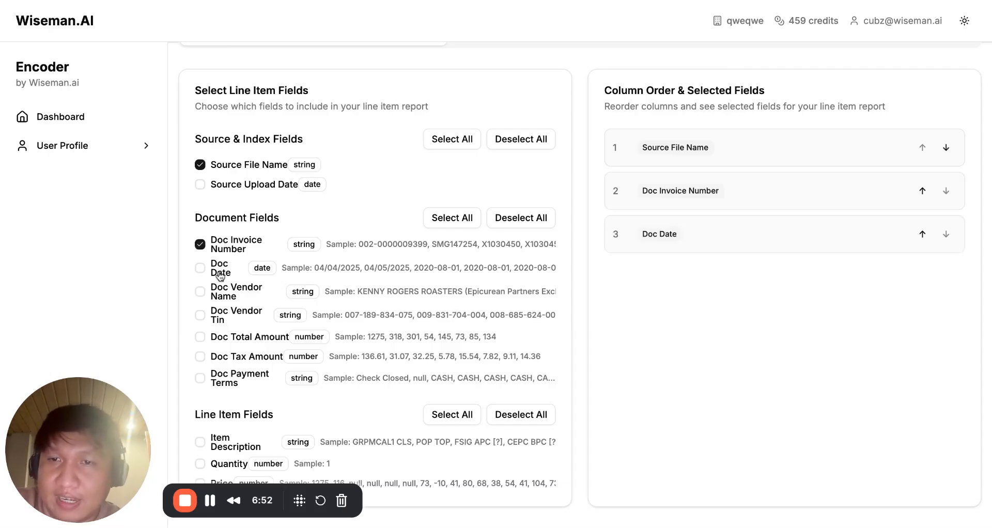
left_click(227, 296)
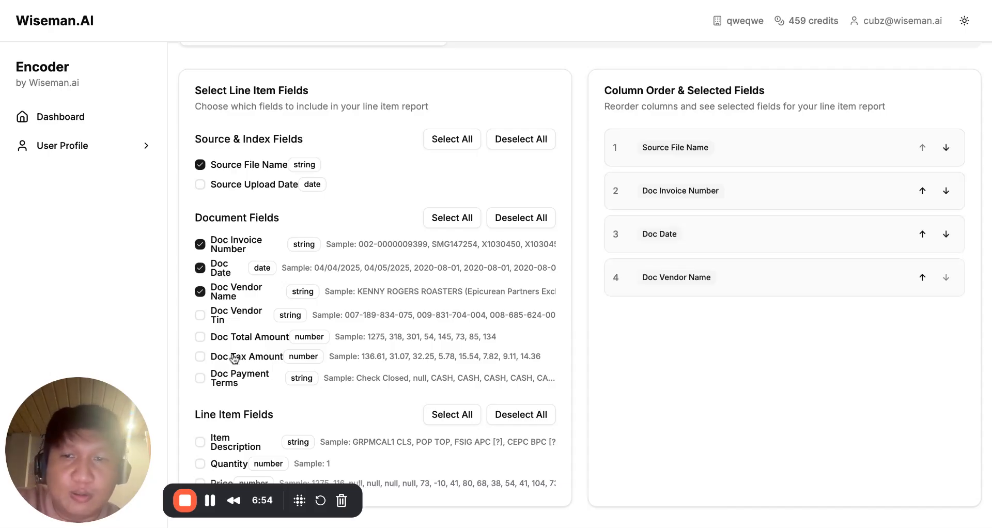
left_click(226, 443)
Preview the line item report's rows and view its CSV export options.
scroll(445, 110, "up", 3)
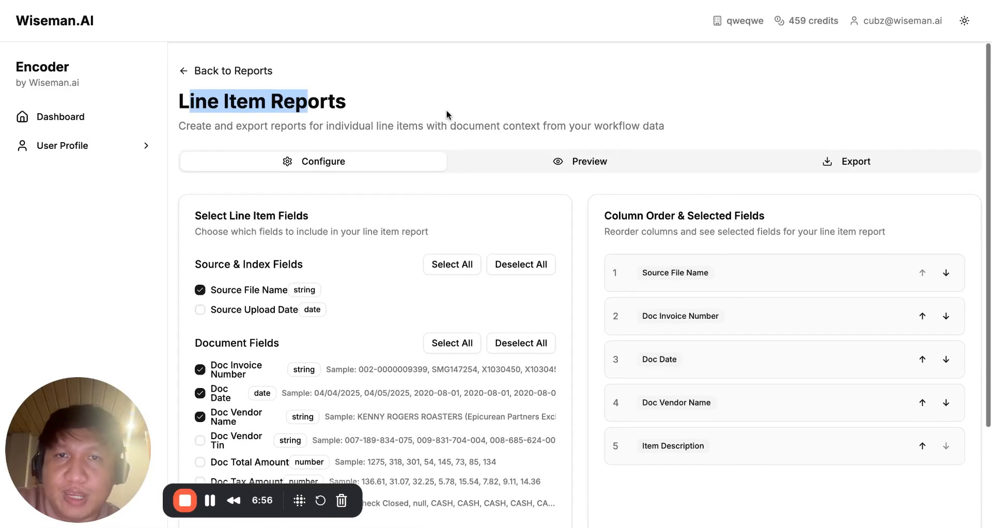
left_click(545, 161)
scroll(529, 213, "down", 1)
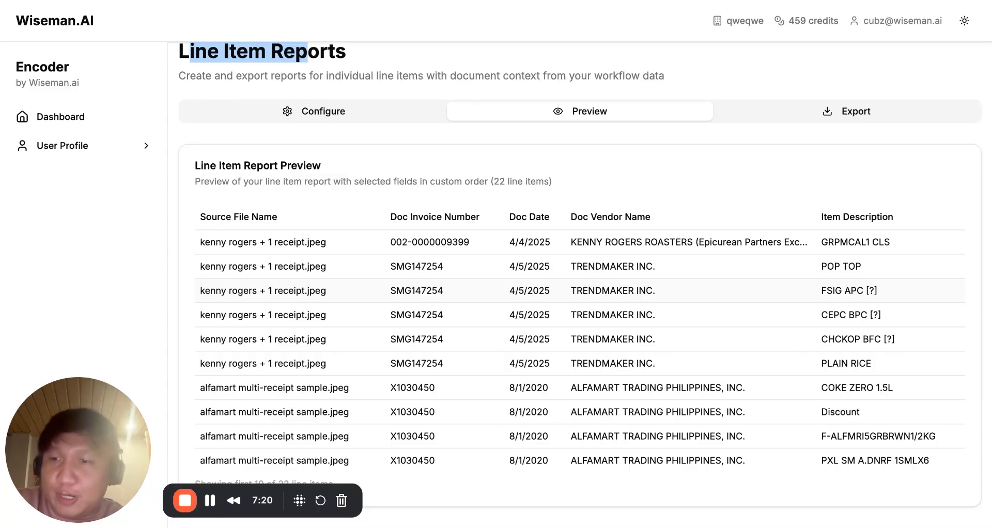
left_click(838, 112)
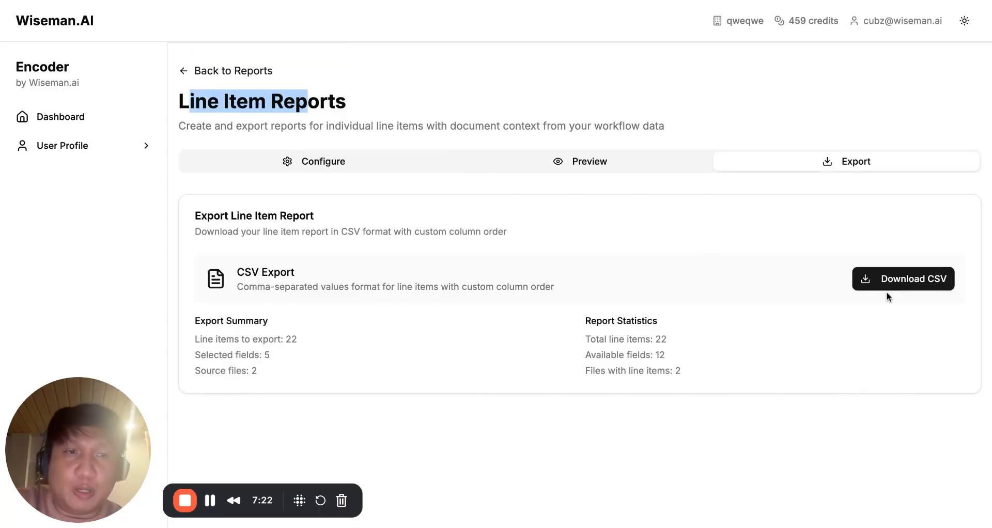